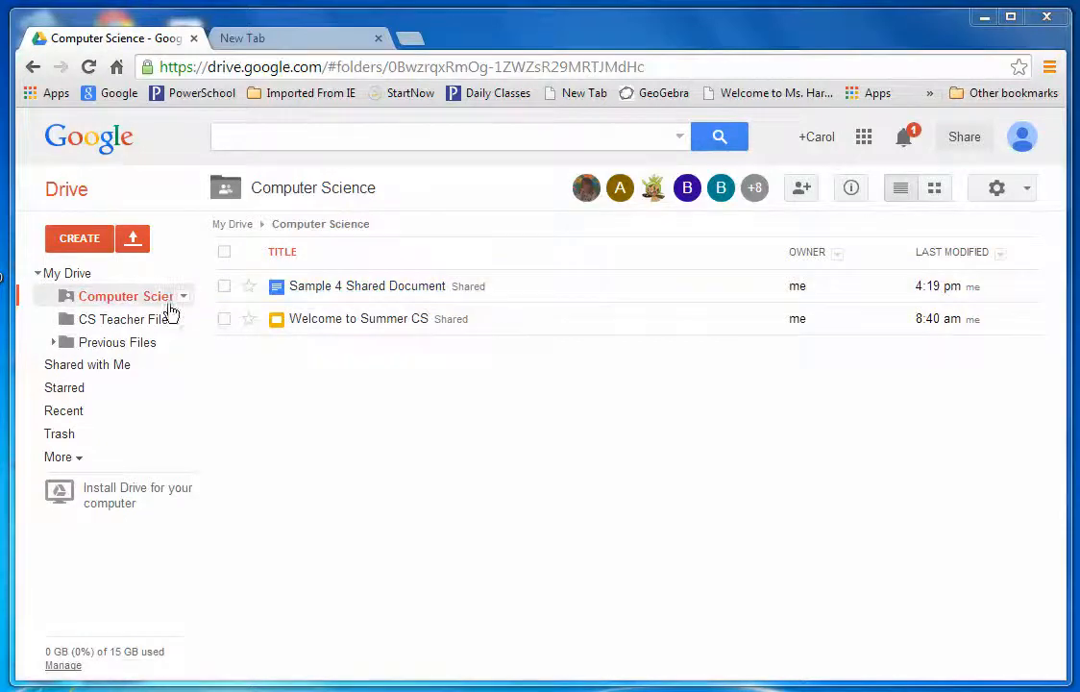
# Open the CREATE menu in the shared Computer Science folder.
pyautogui.click(94, 246)
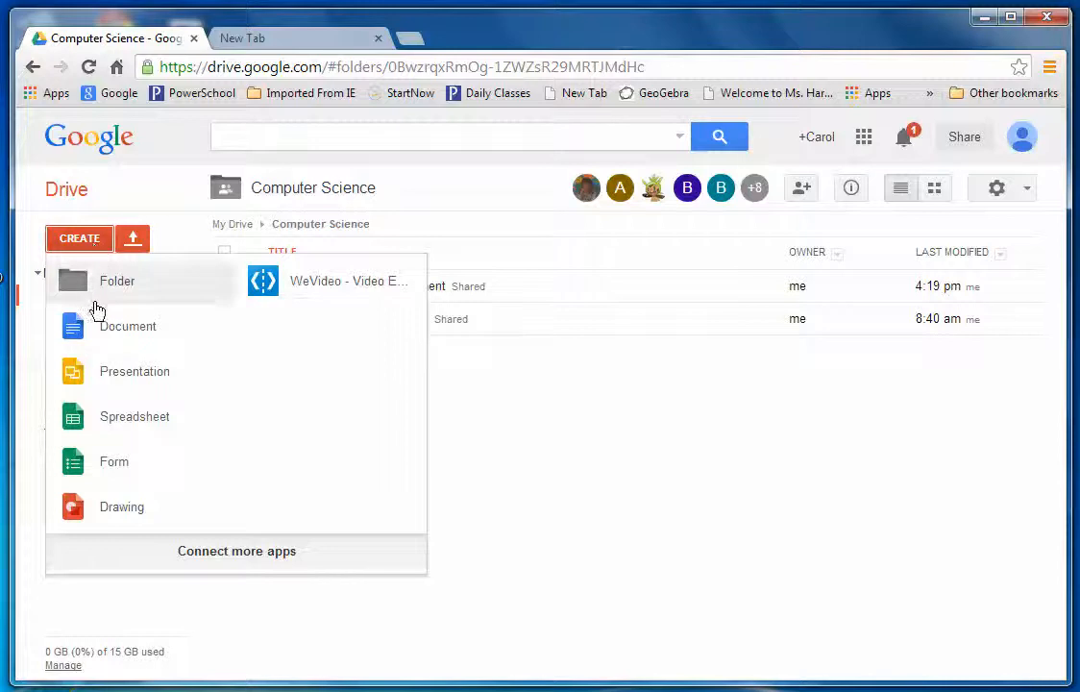
# Create a new Form with 'Create and share' so it inherits the folder's sharing.
pyautogui.click(75, 475)
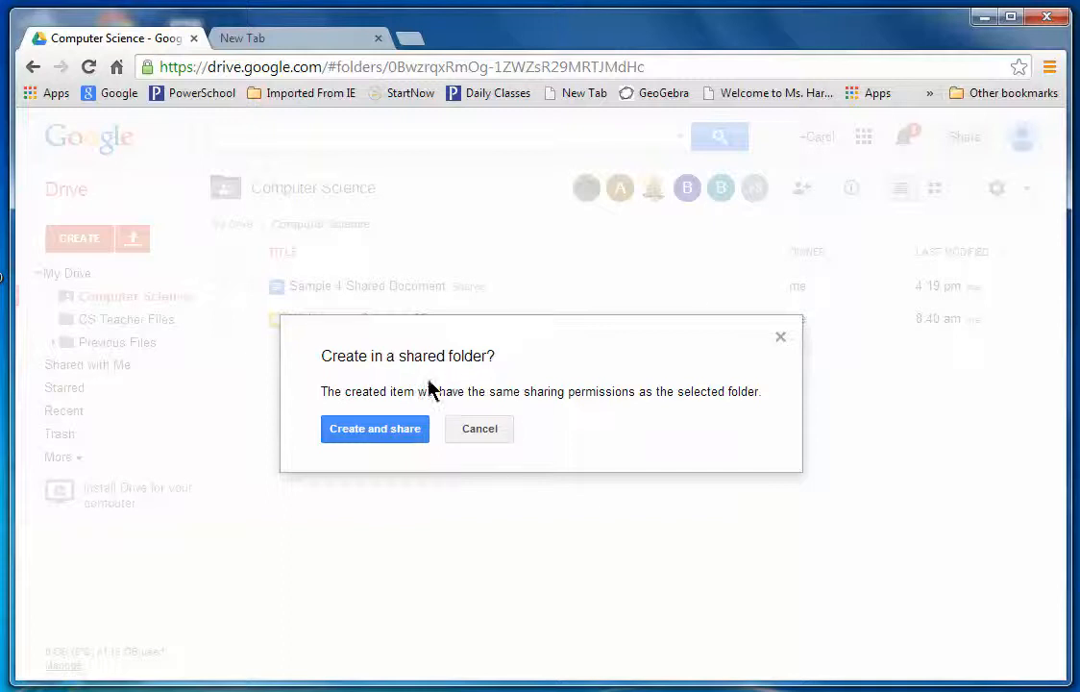
pyautogui.click(353, 438)
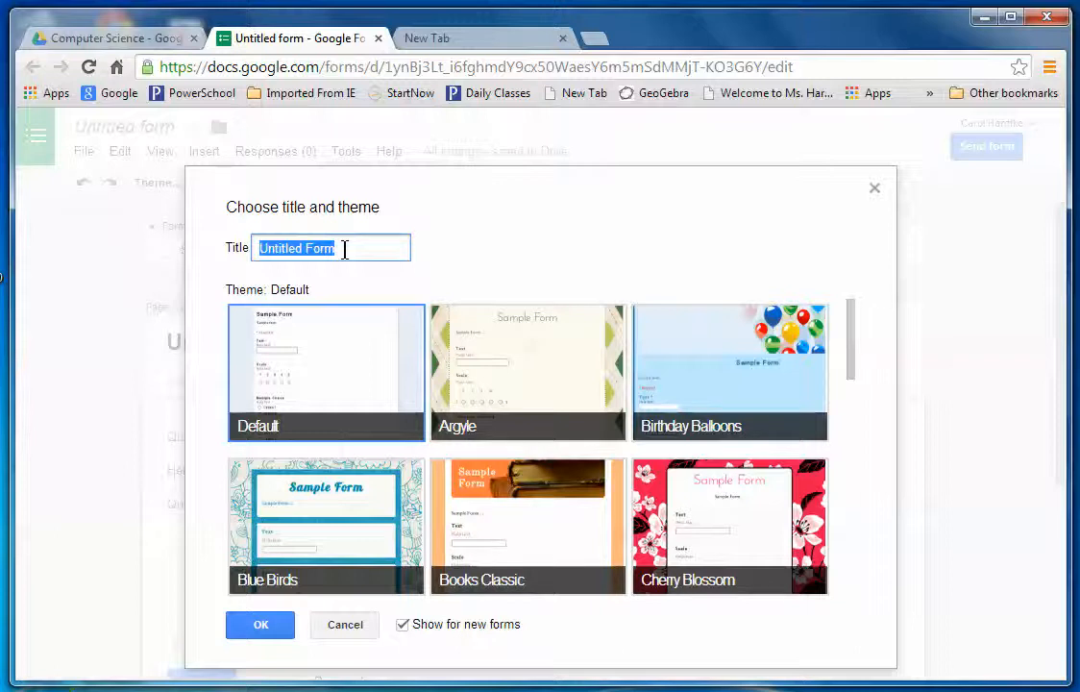
# Title the form 'Hardtke Sample Form' and apply the Header (Blue) theme.
pyautogui.write('Hardt')
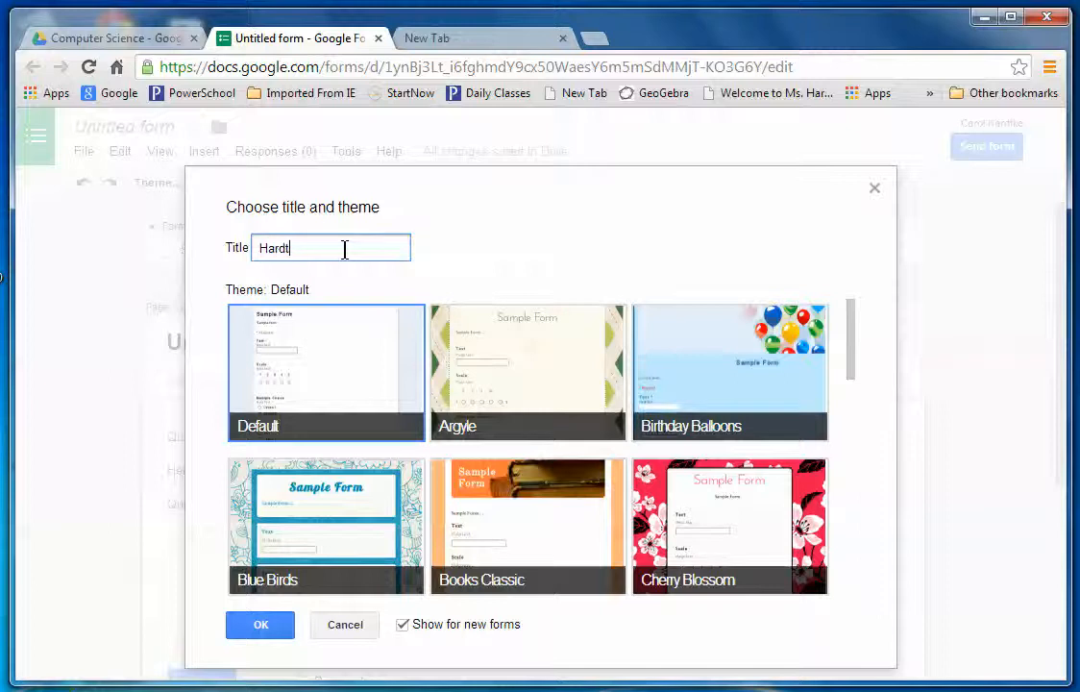
pyautogui.write('ke Sample Form')
pyautogui.click(856, 370)
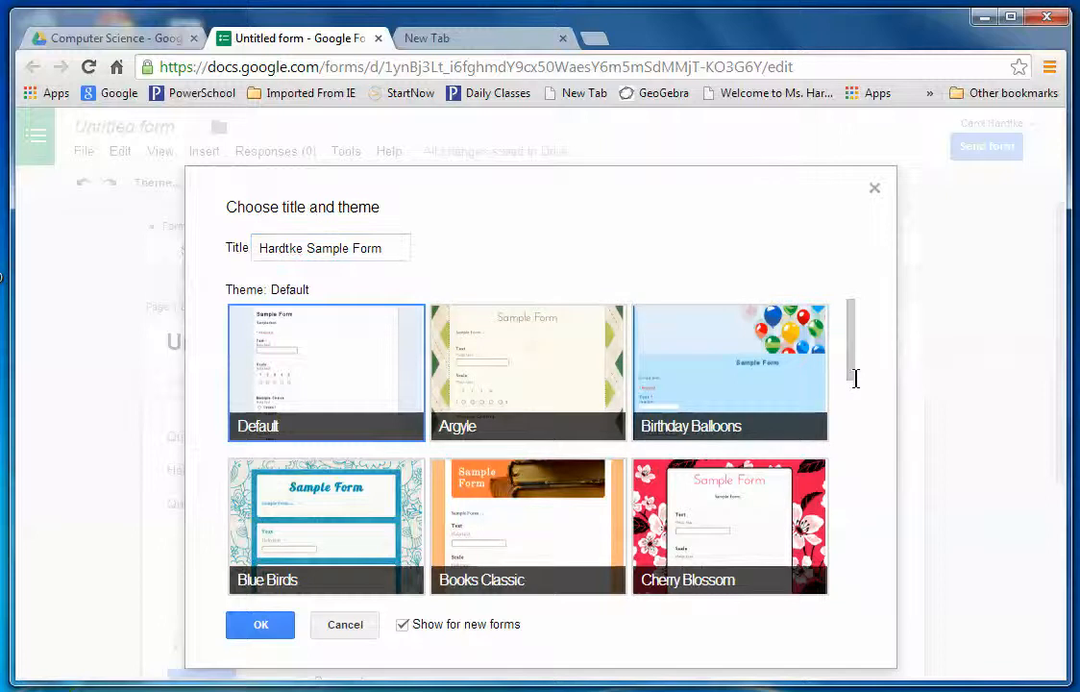
pyautogui.moveTo(855, 372); pyautogui.dragTo(843, 470)
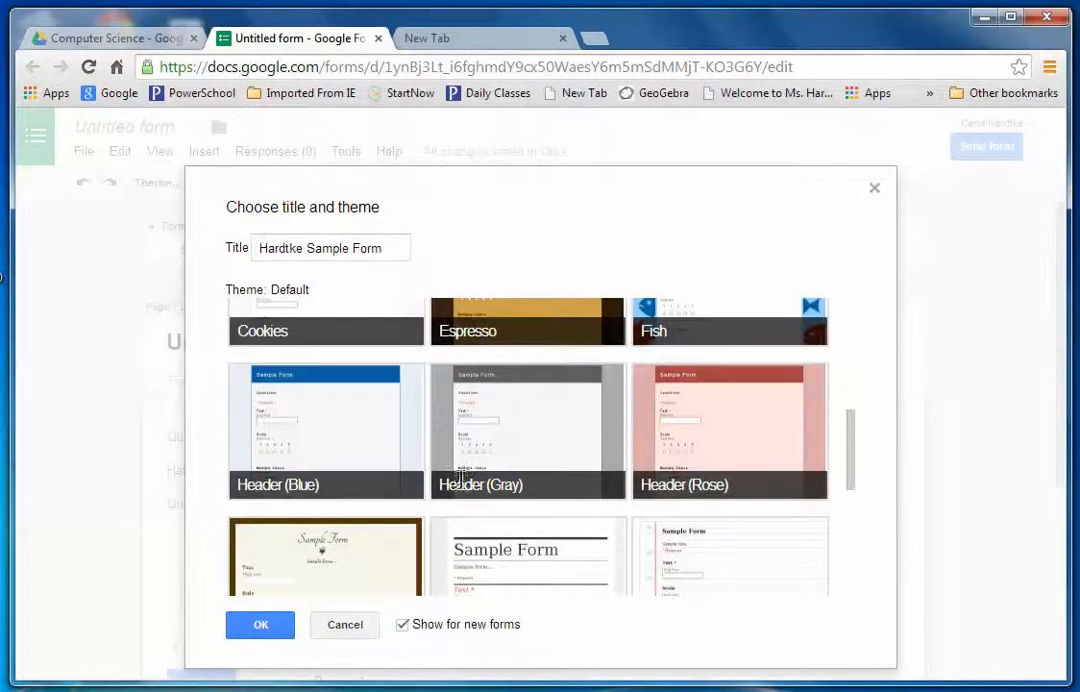
pyautogui.click(338, 422)
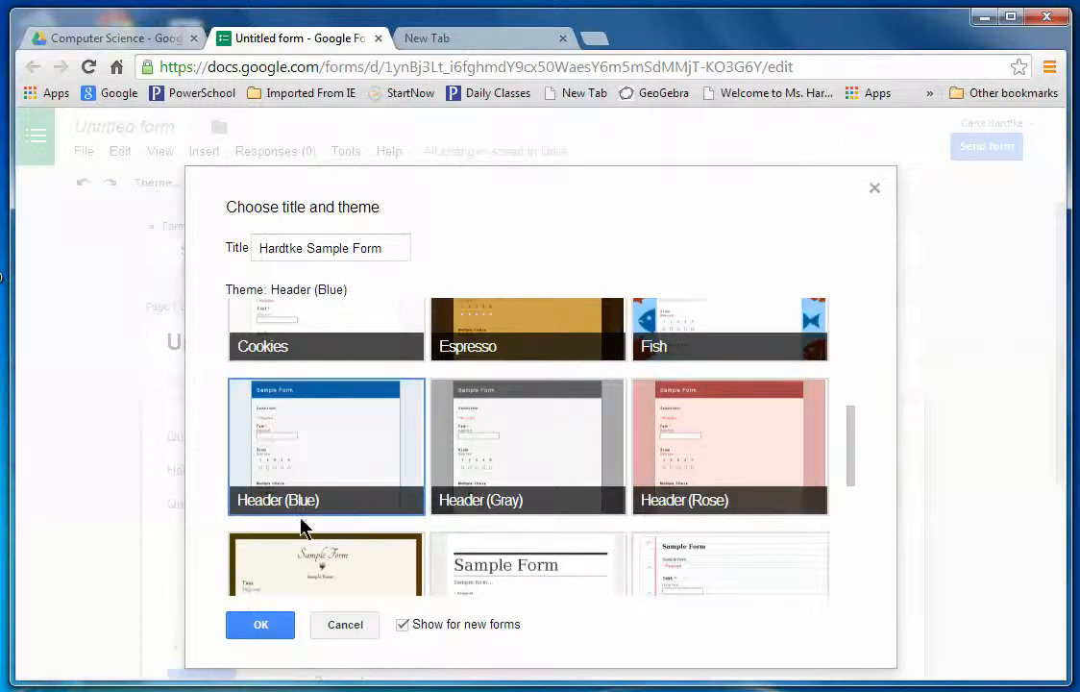
pyautogui.click(258, 626)
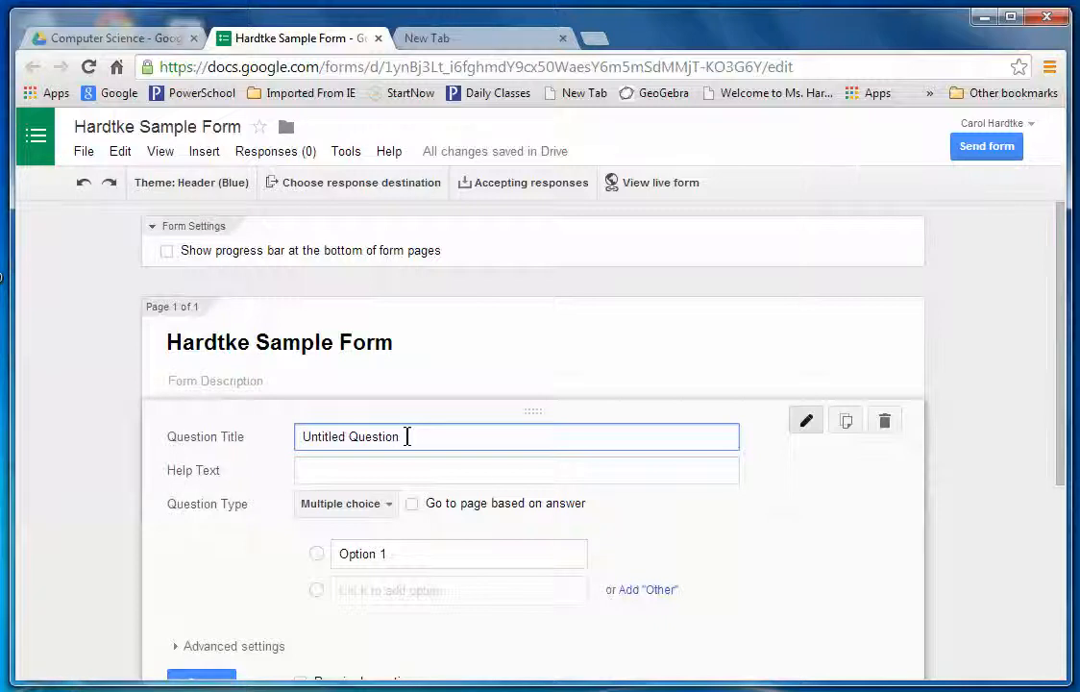
# Rename the first question to 'Enter Your Name' and set its type to Paragraph text.
pyautogui.moveTo(408, 436); pyautogui.dragTo(299, 425)
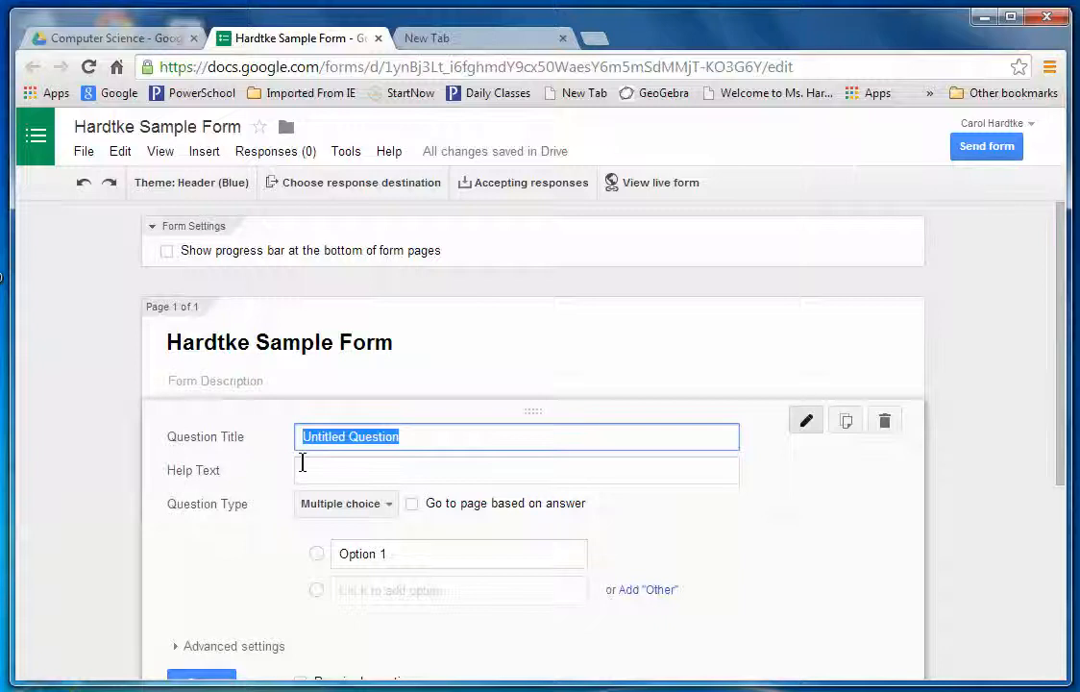
pyautogui.write('W')
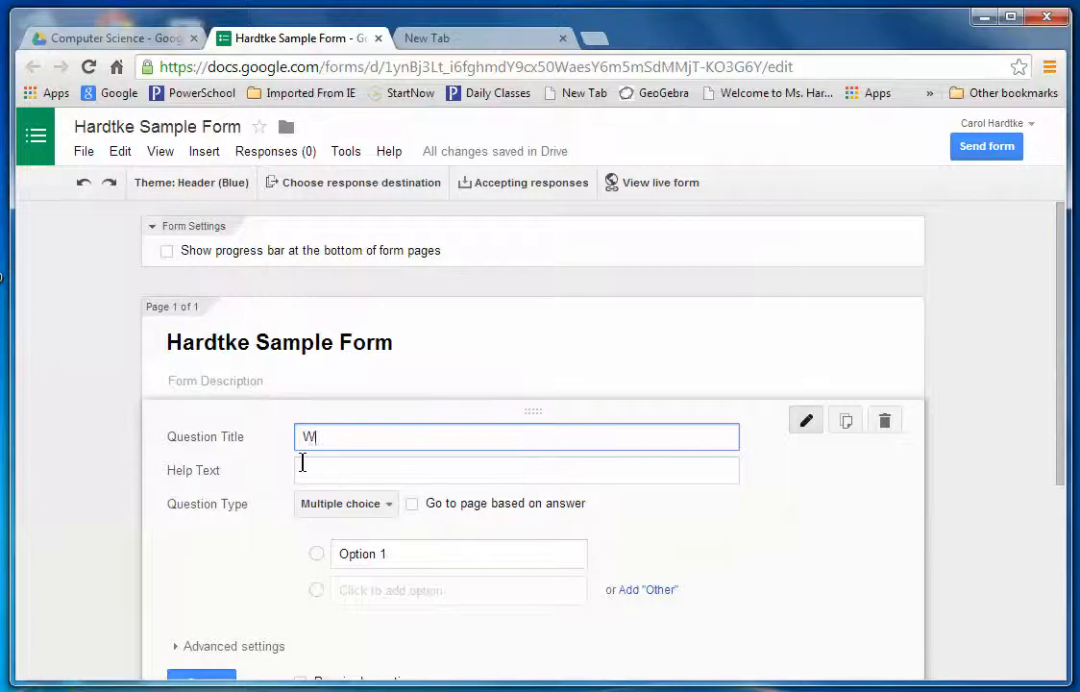
pyautogui.press('BackSpace')
pyautogui.write('Enter you')
pyautogui.press('BackSpace')
pyautogui.press('BackSpace')
pyautogui.press('BackSpace')
pyautogui.press('BackSpace')
pyautogui.write('Your Name')
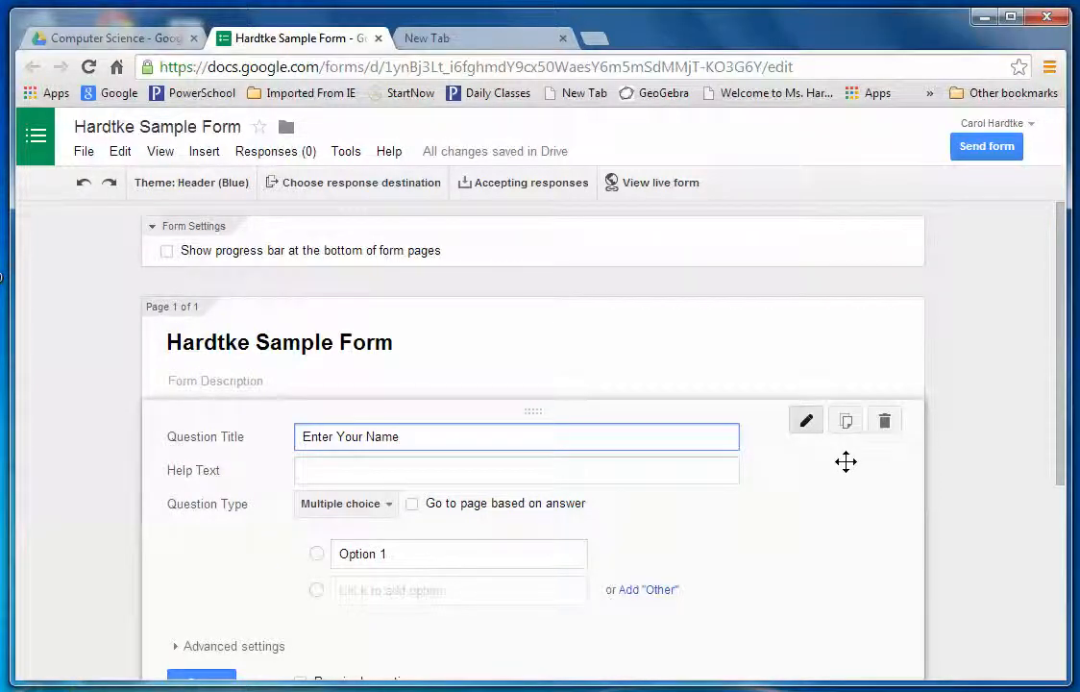
pyautogui.click(389, 507)
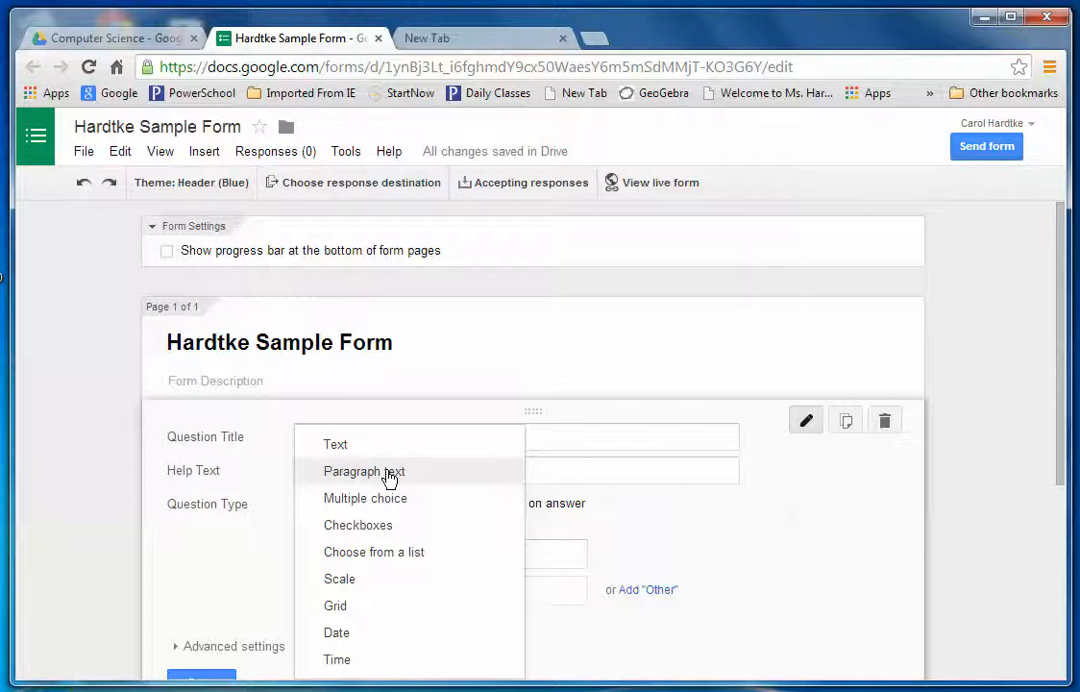
pyautogui.click(387, 473)
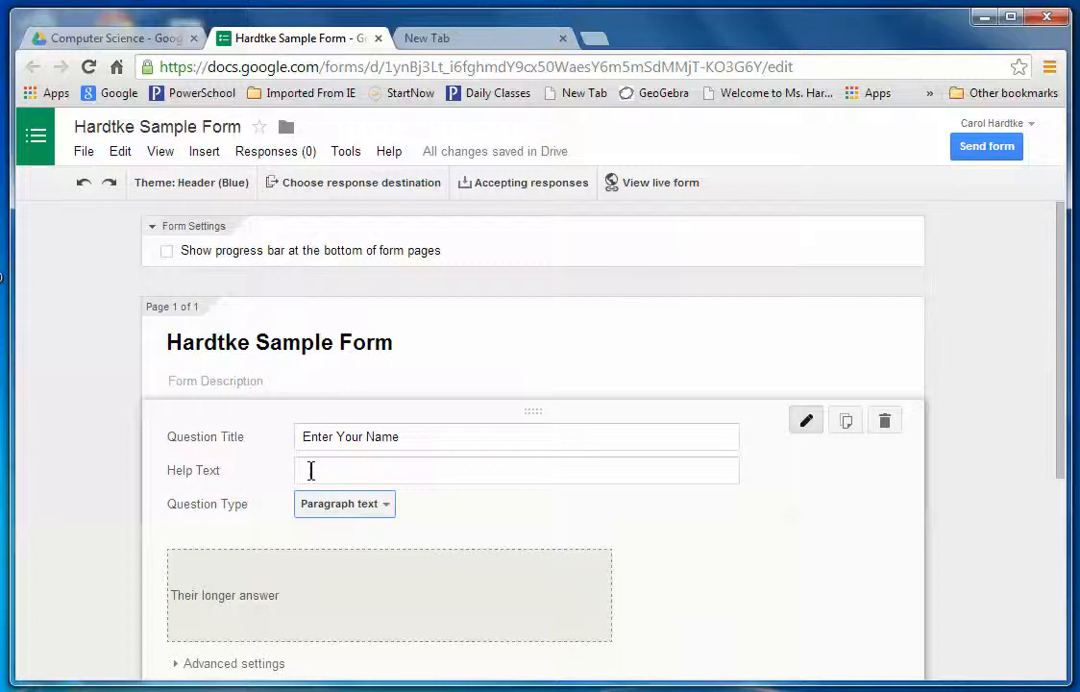
# Give the name question help text '(Last First)', mark it required, and finish editing it.
pyautogui.click(318, 471)
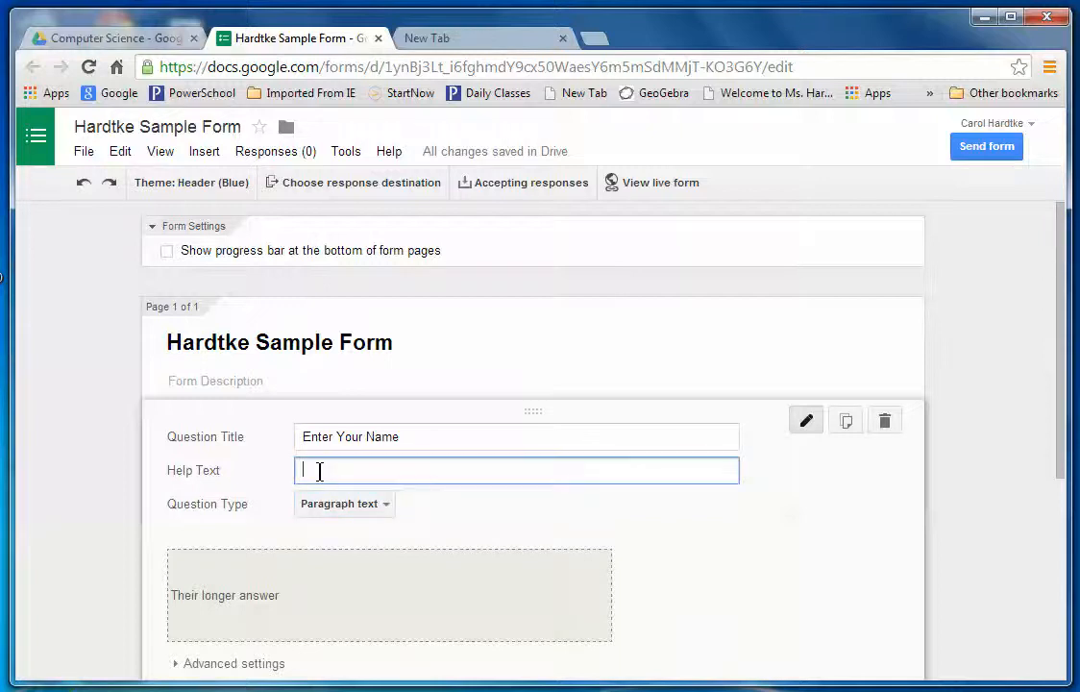
pyautogui.write('(Last First)')
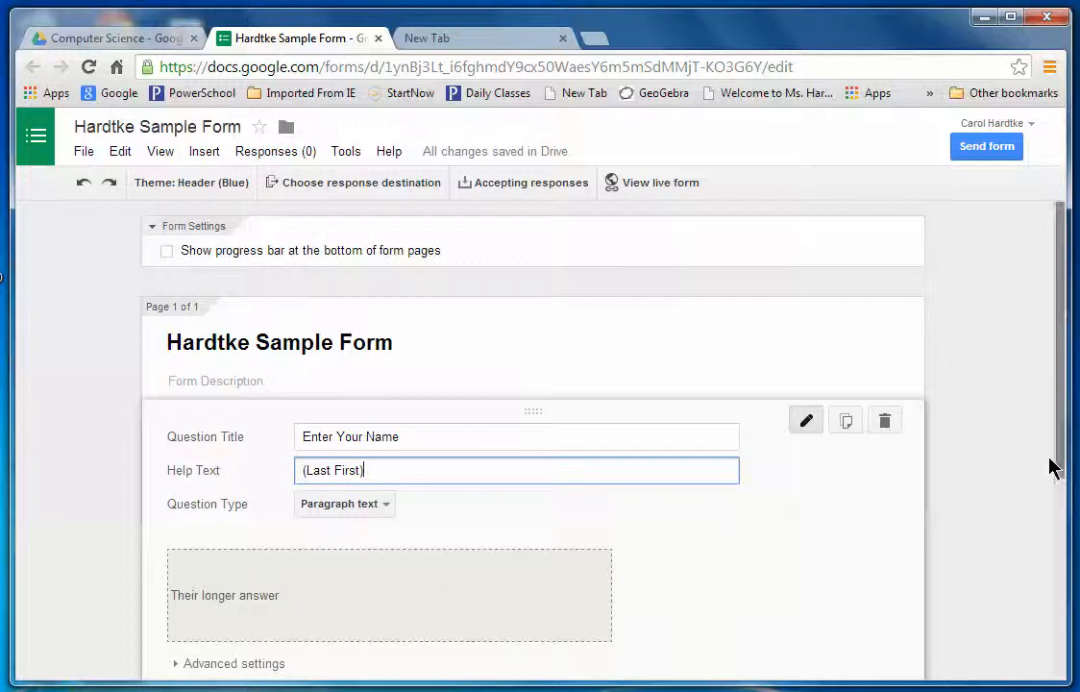
pyautogui.moveTo(1059, 423); pyautogui.dragTo(1063, 492)
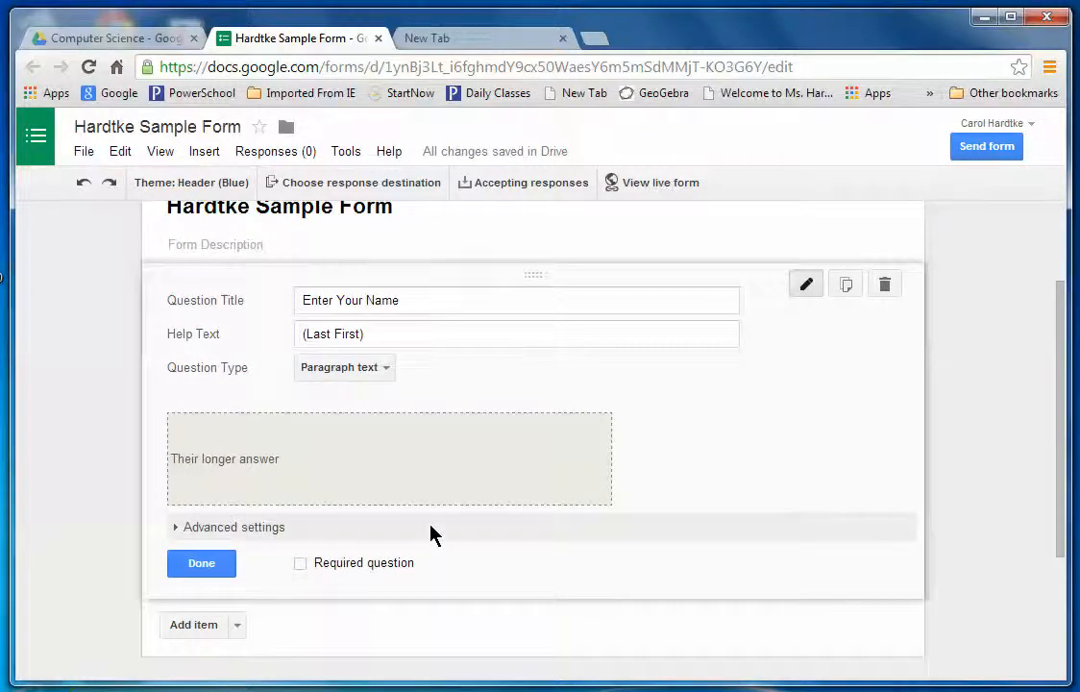
pyautogui.click(301, 567)
pyautogui.click(199, 567)
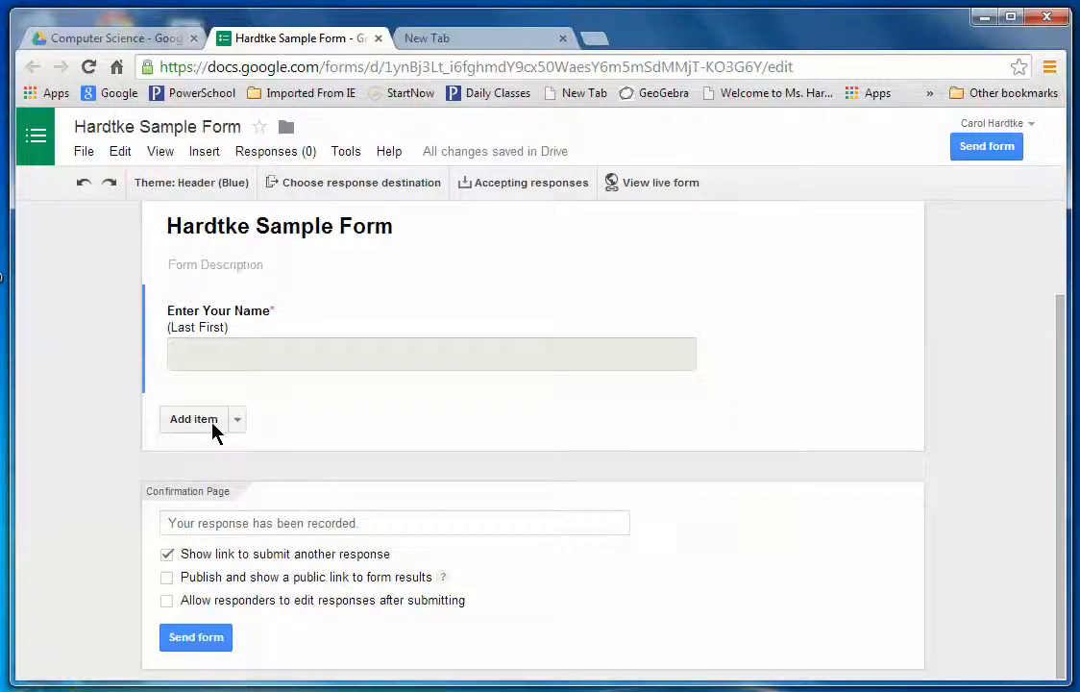
# Add a multiple-choice question titled '2. What is the capital of Wisconsin?'.
pyautogui.click(236, 421)
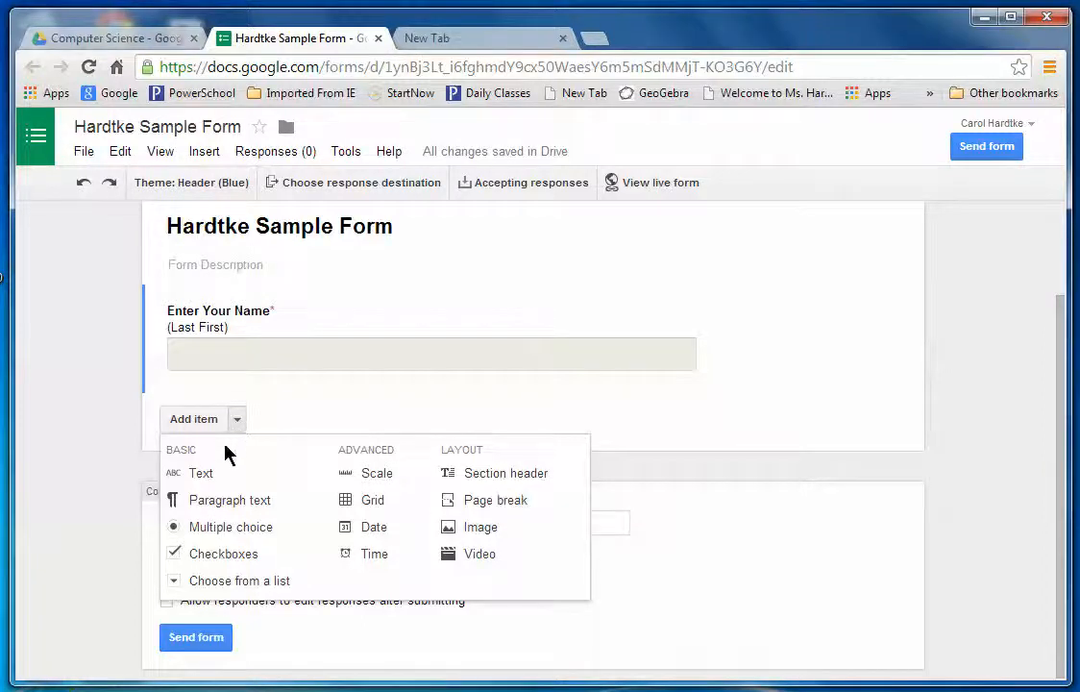
pyautogui.click(218, 536)
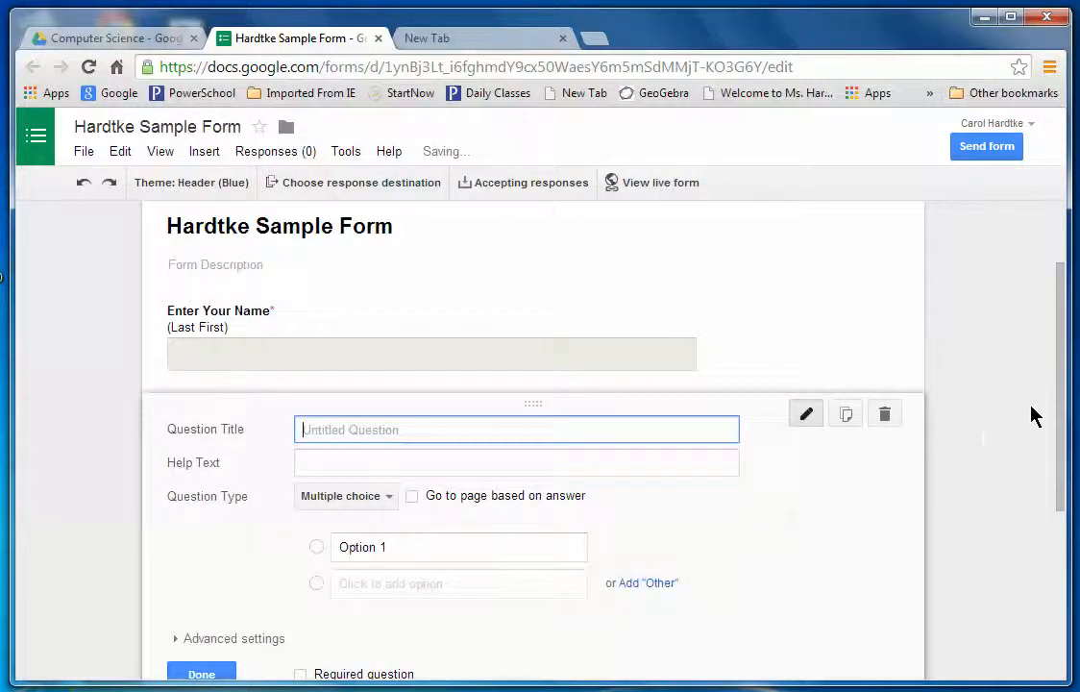
pyautogui.moveTo(1062, 386); pyautogui.dragTo(1065, 457)
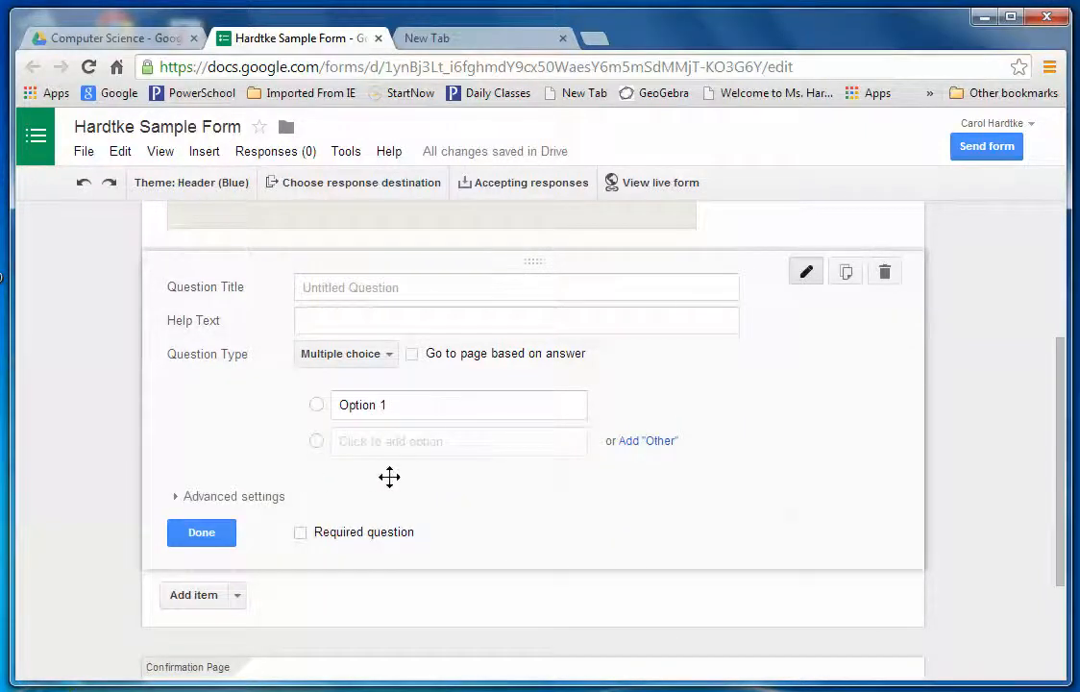
pyautogui.click(329, 289)
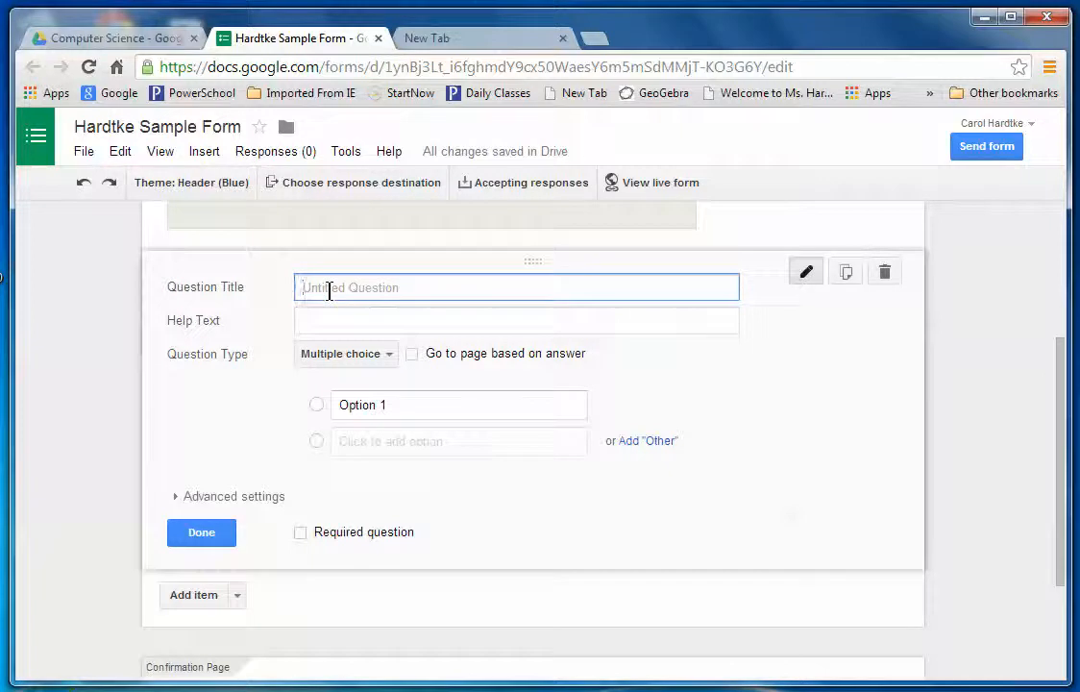
pyautogui.write('Que')
pyautogui.press('BackSpace')
pyautogui.press('BackSpace')
pyautogui.press('BackSpace')
pyautogui.write('2.')
pyautogui.write('Wh')
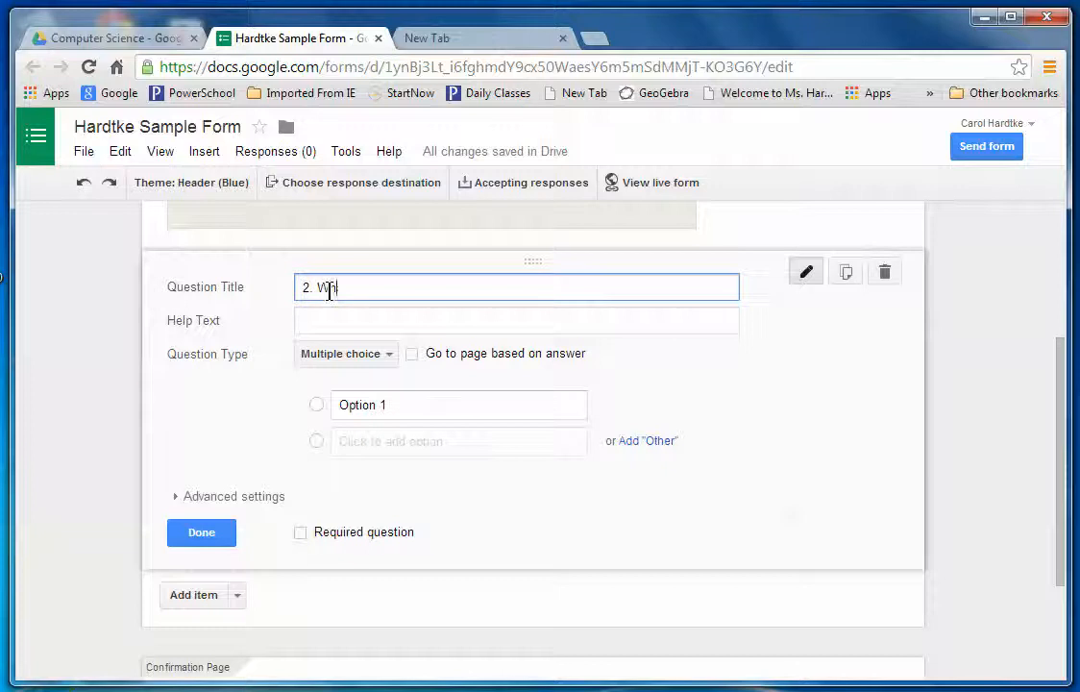
pyautogui.write('at is the capital of W')
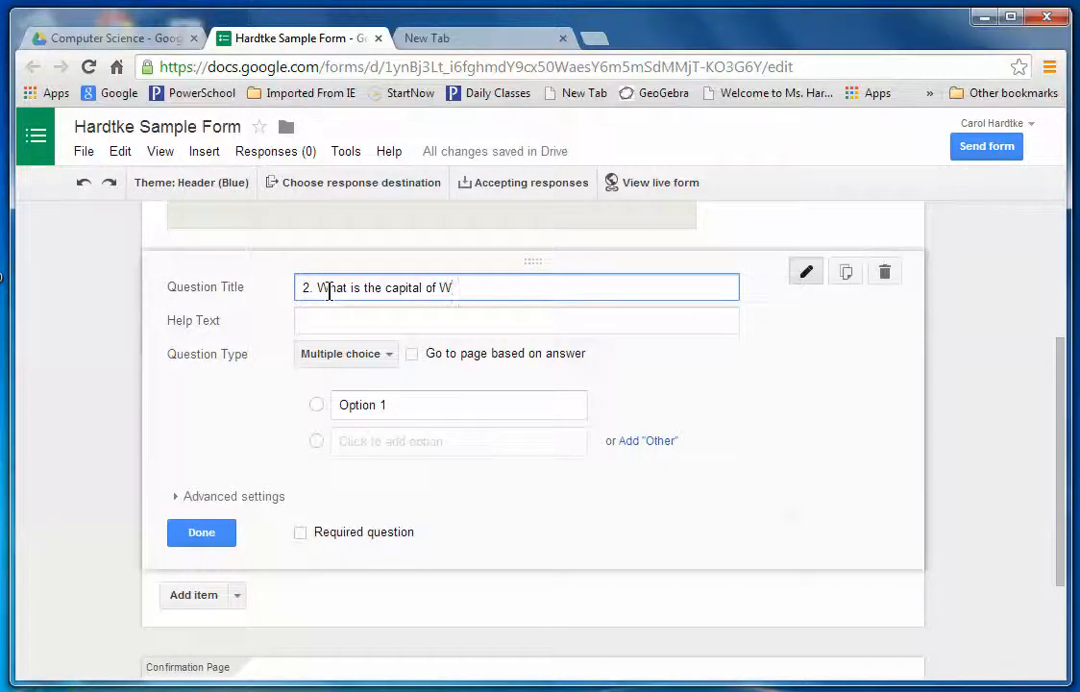
pyautogui.write('isconsin?')
# Enter question 2's choices: Green Bay, Madison, Milwaukee, Waukesha and None of these.
pyautogui.click(353, 404)
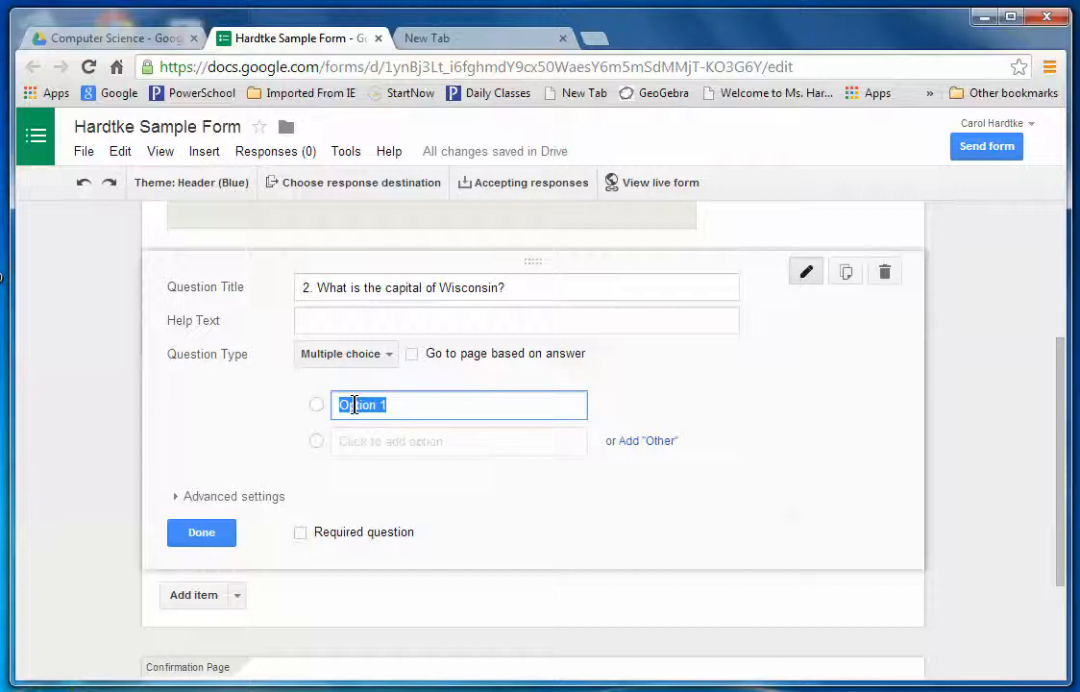
pyautogui.write('Green Bay')
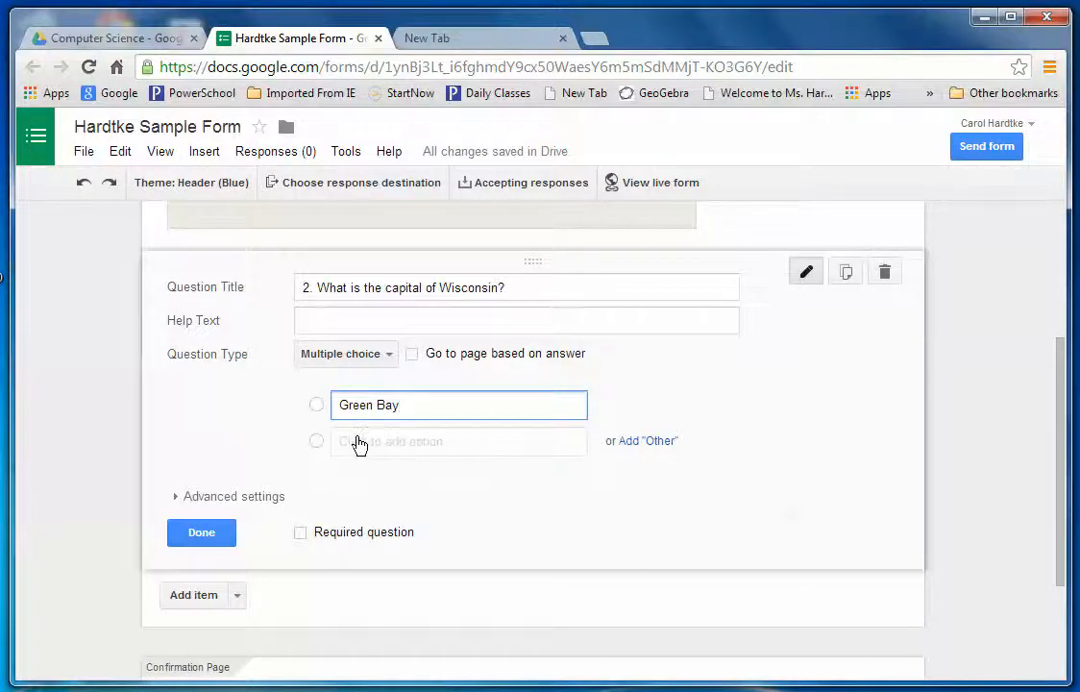
pyautogui.click(359, 443)
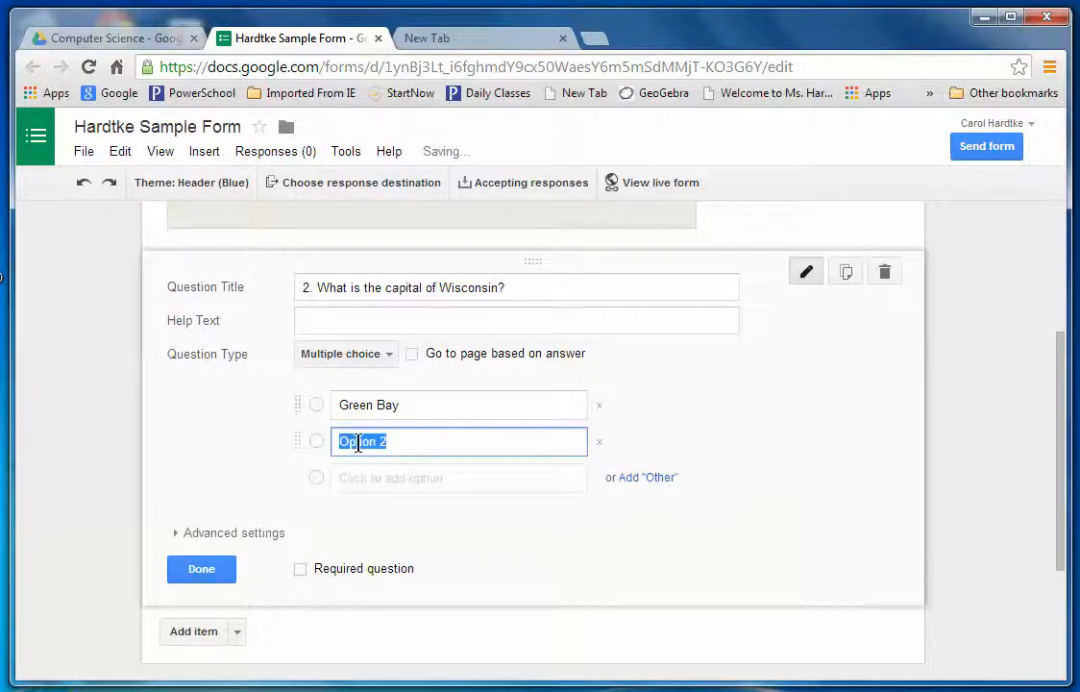
pyautogui.write('Madison')
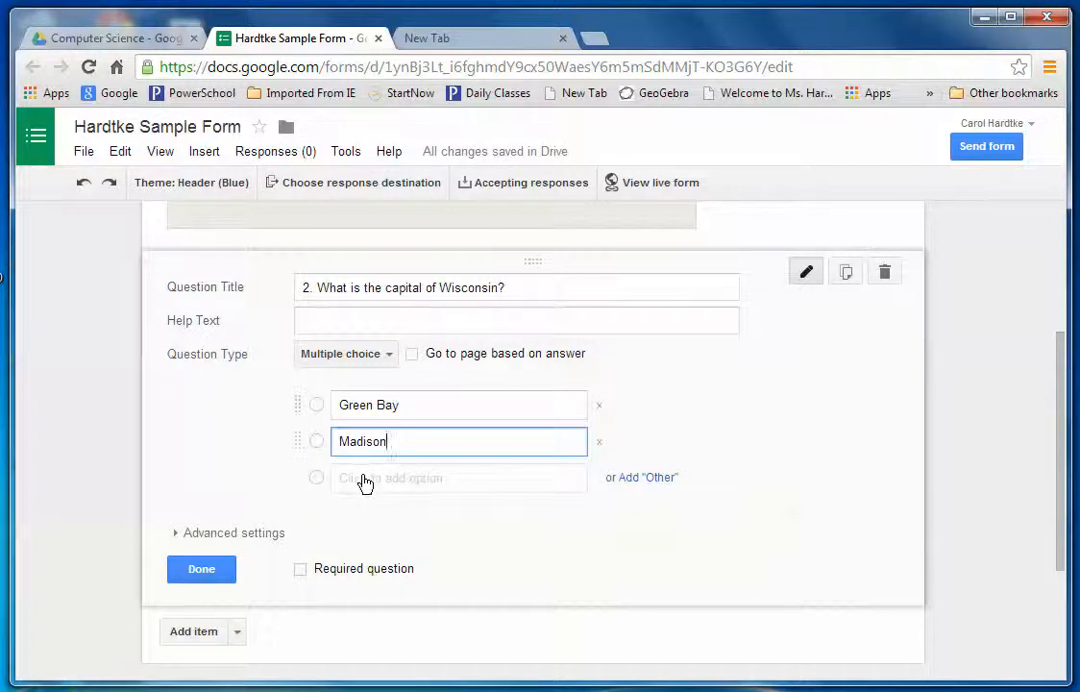
pyautogui.click(363, 481)
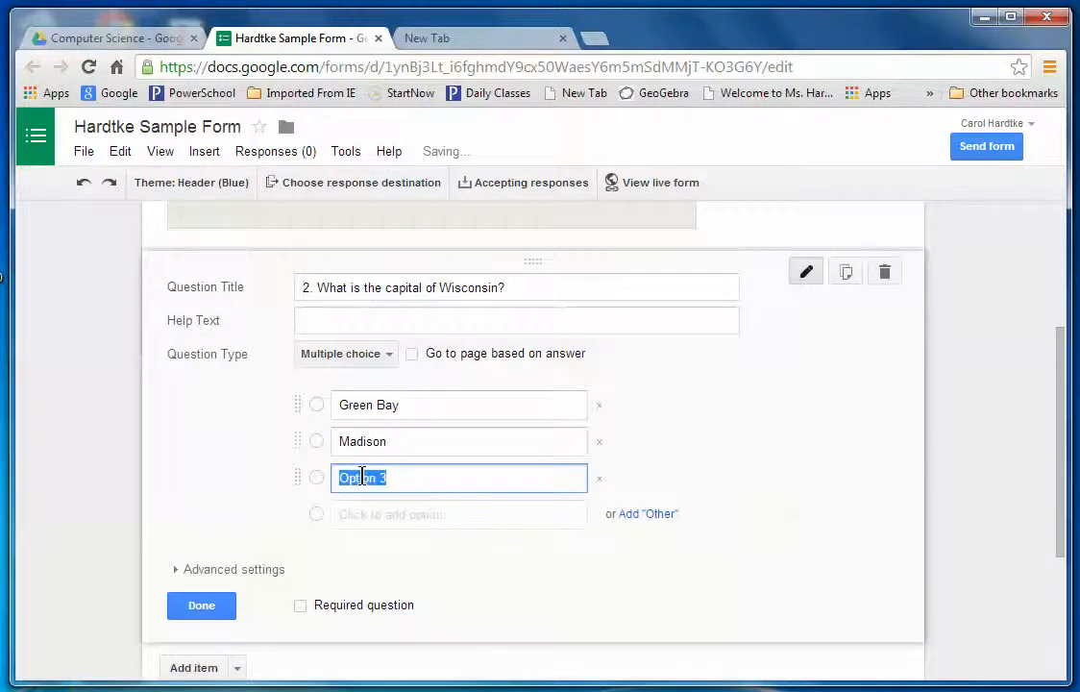
pyautogui.write('Milwa')
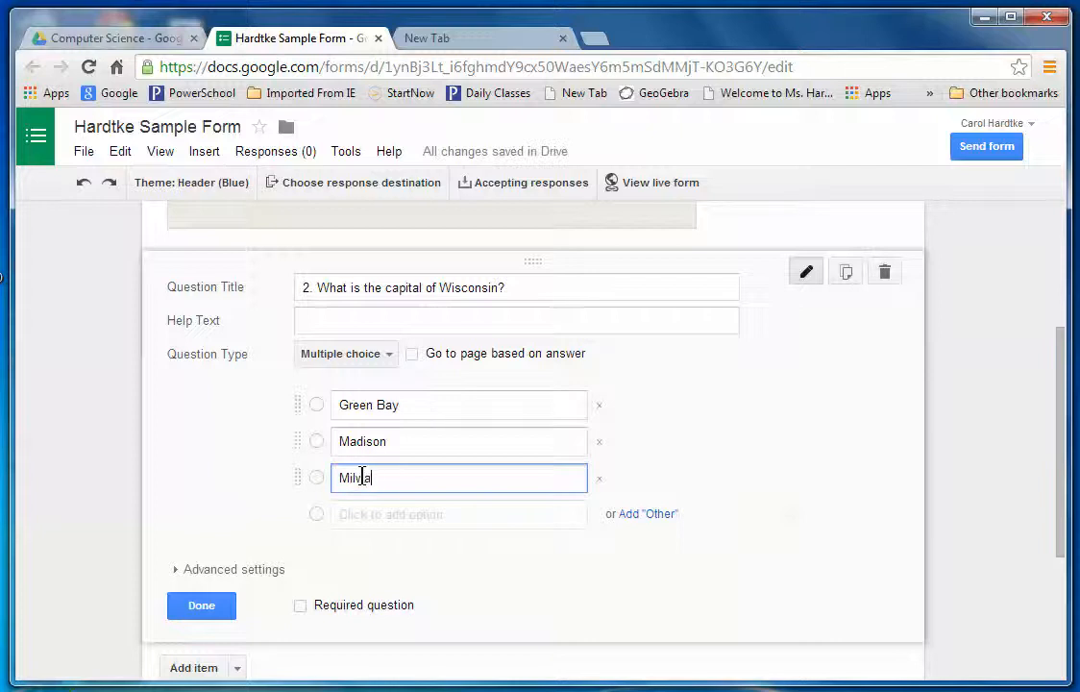
pyautogui.write('ukee')
pyautogui.click(354, 519)
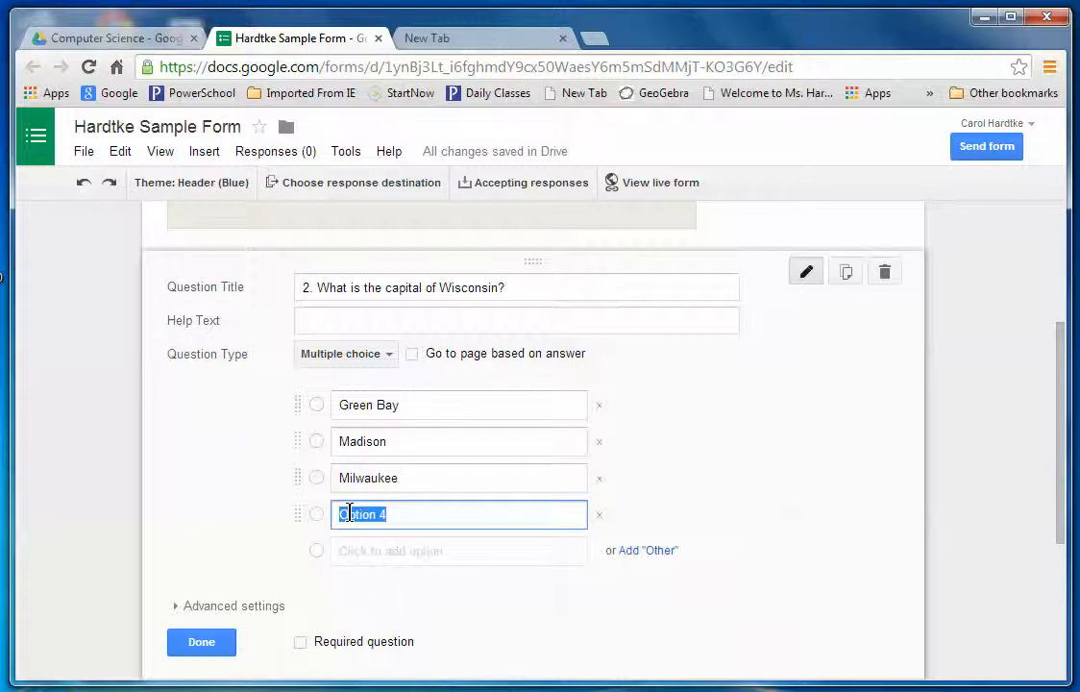
pyautogui.write('Waukesha')
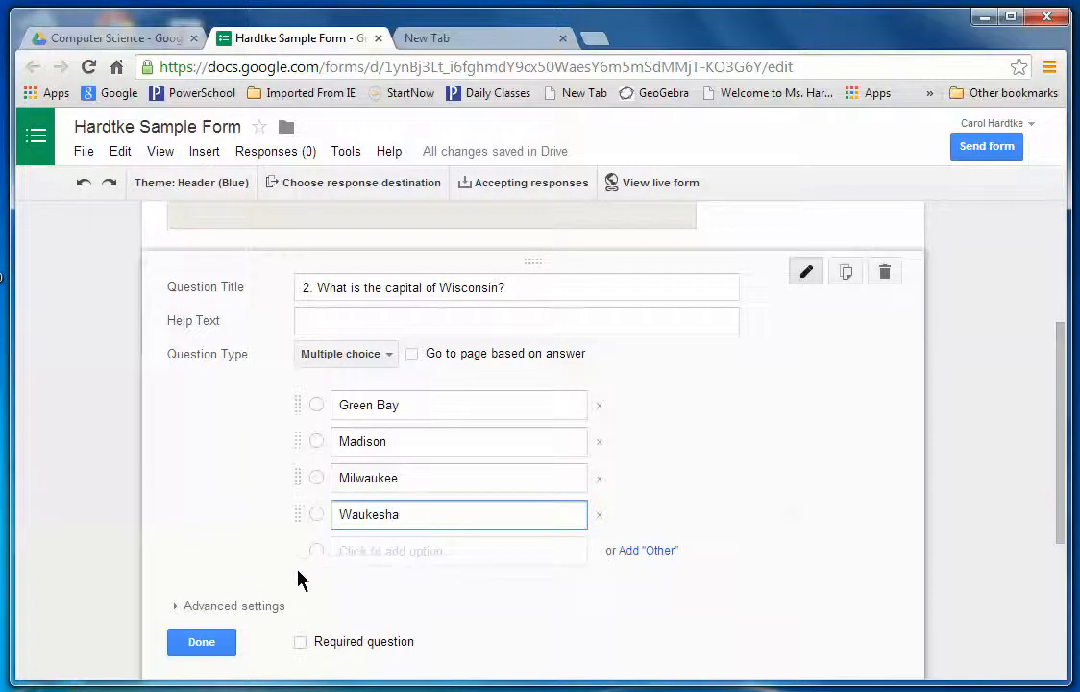
pyautogui.click(349, 563)
pyautogui.write('None of these')
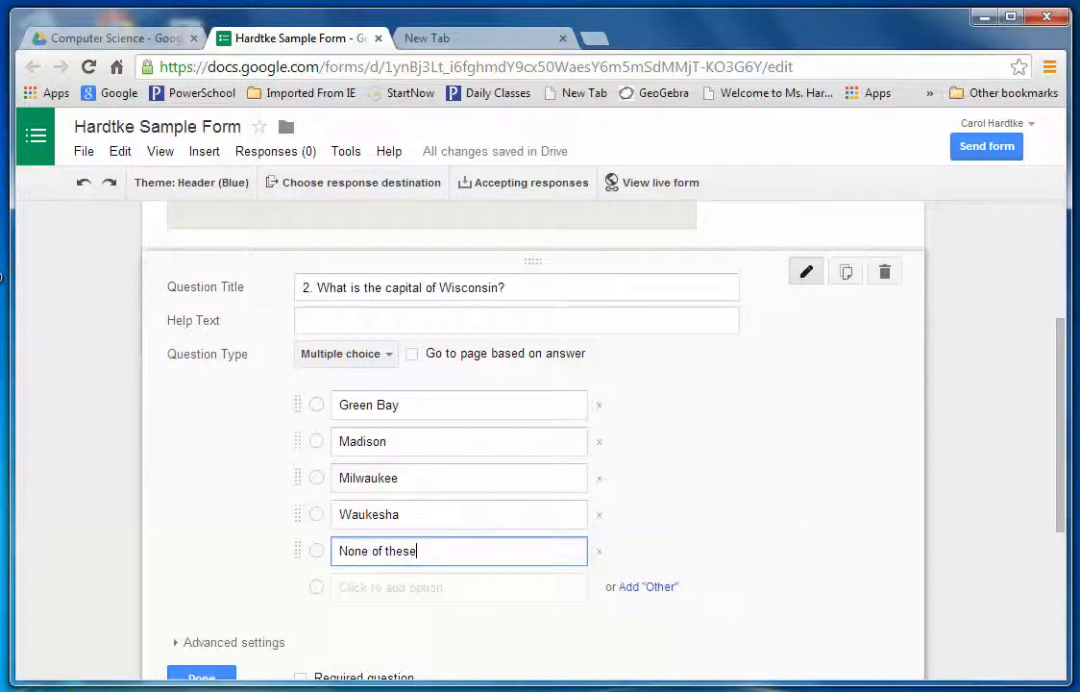
pyautogui.moveTo(1066, 410); pyautogui.dragTo(493, 518)
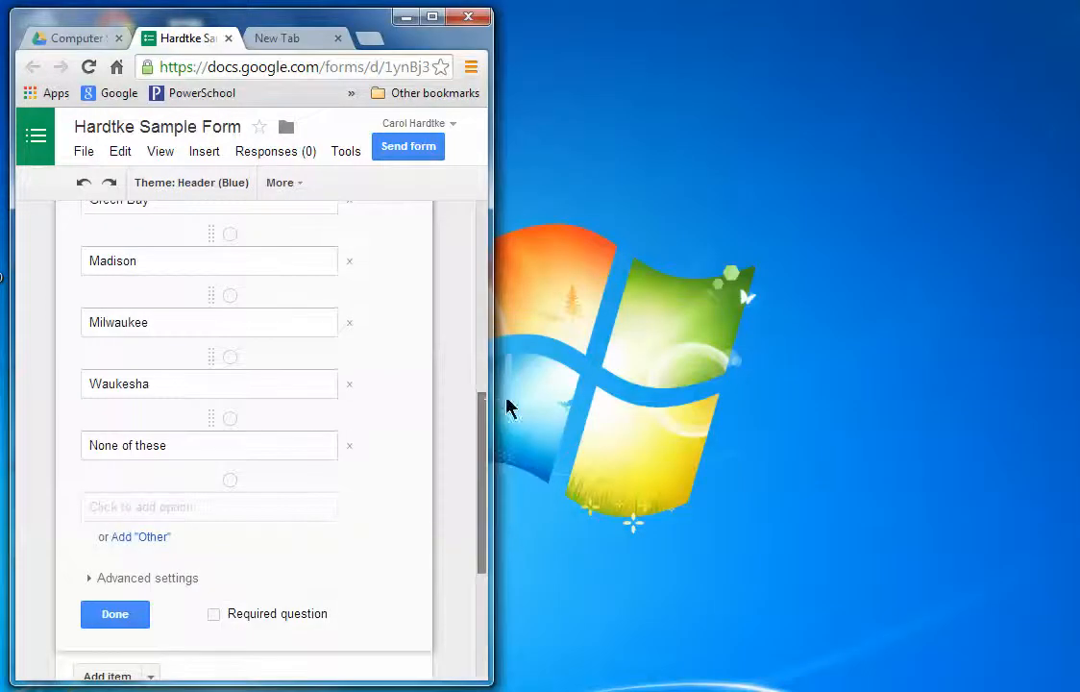
pyautogui.moveTo(487, 403); pyautogui.dragTo(1074, 374)
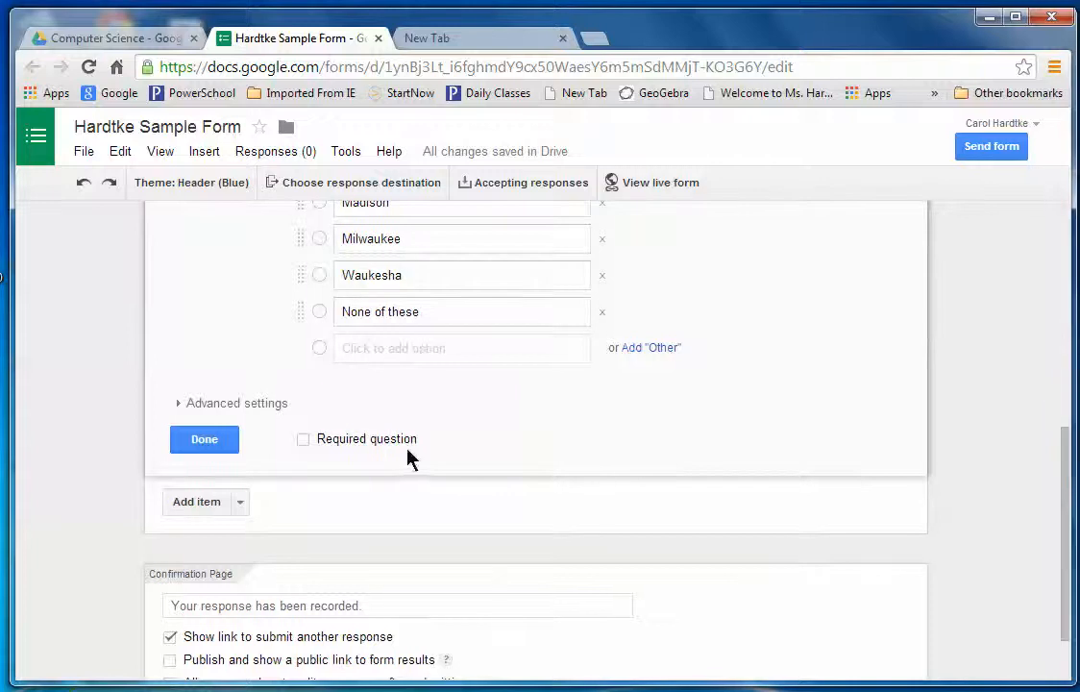
# Mark question 2 required and add a new Checkboxes question below it.
pyautogui.click(239, 507)
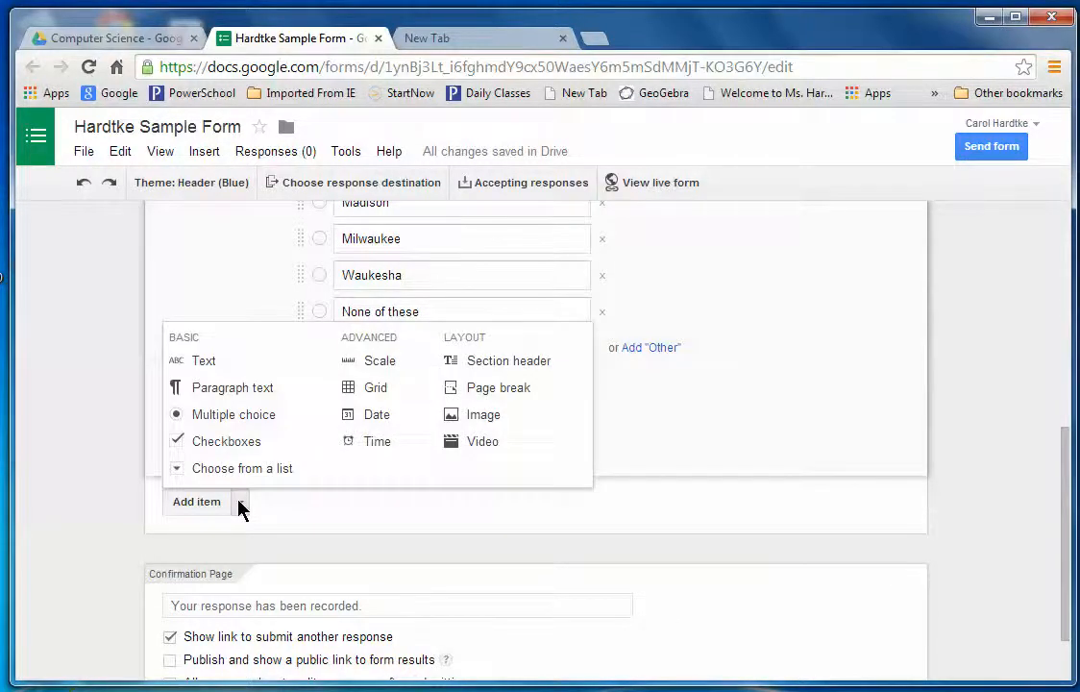
pyautogui.click(240, 506)
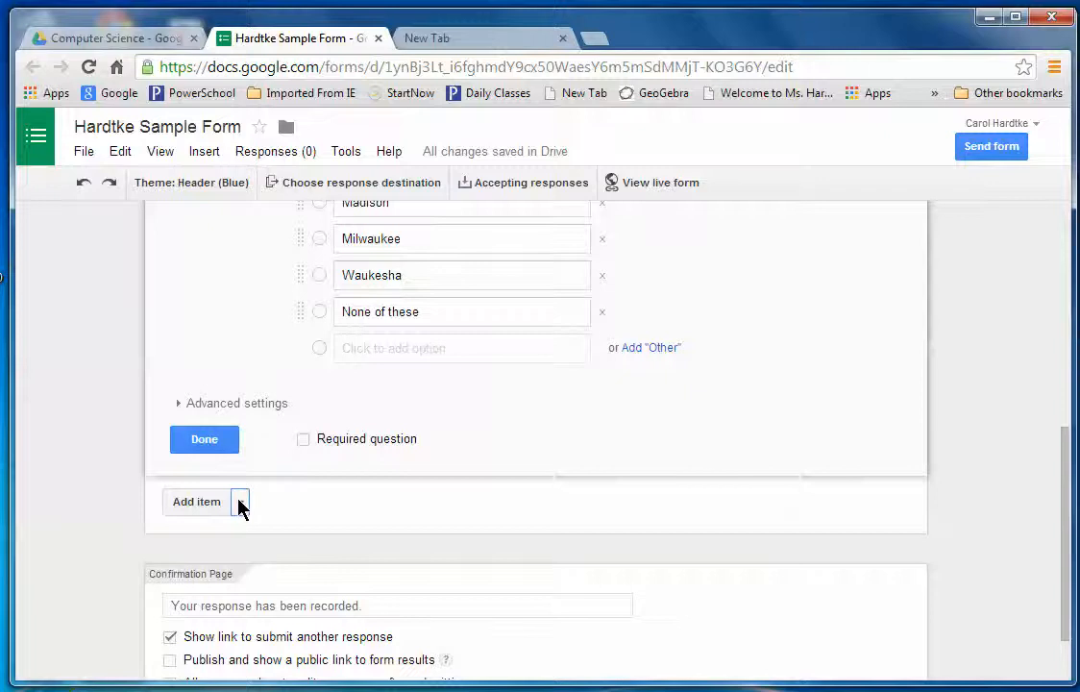
pyautogui.click(304, 441)
pyautogui.click(239, 503)
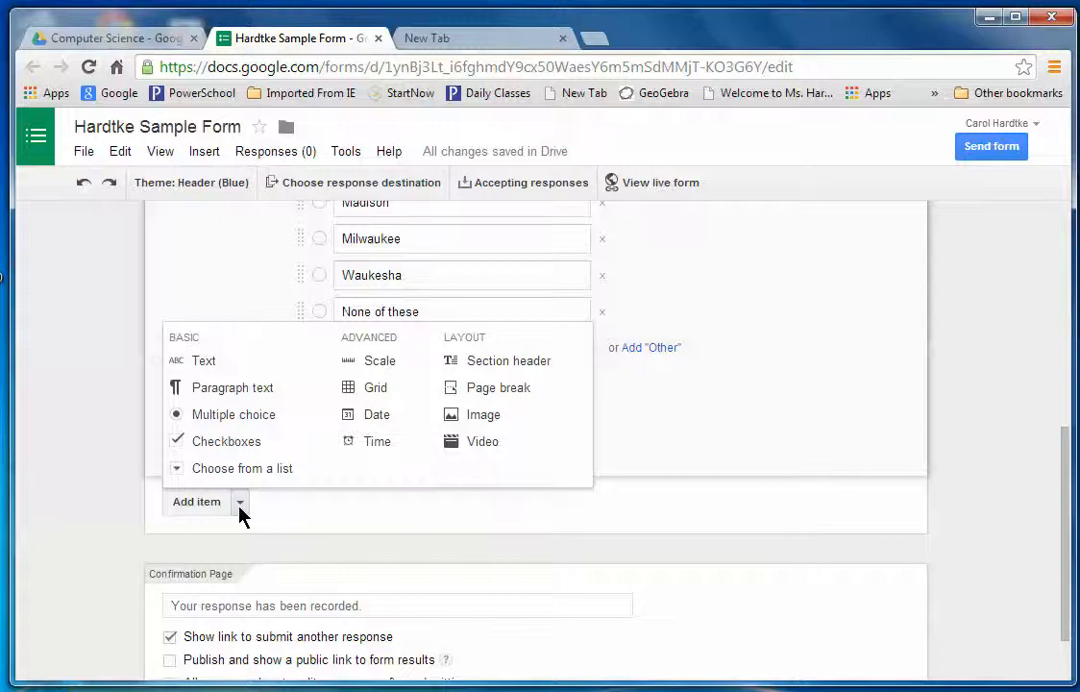
pyautogui.click(220, 446)
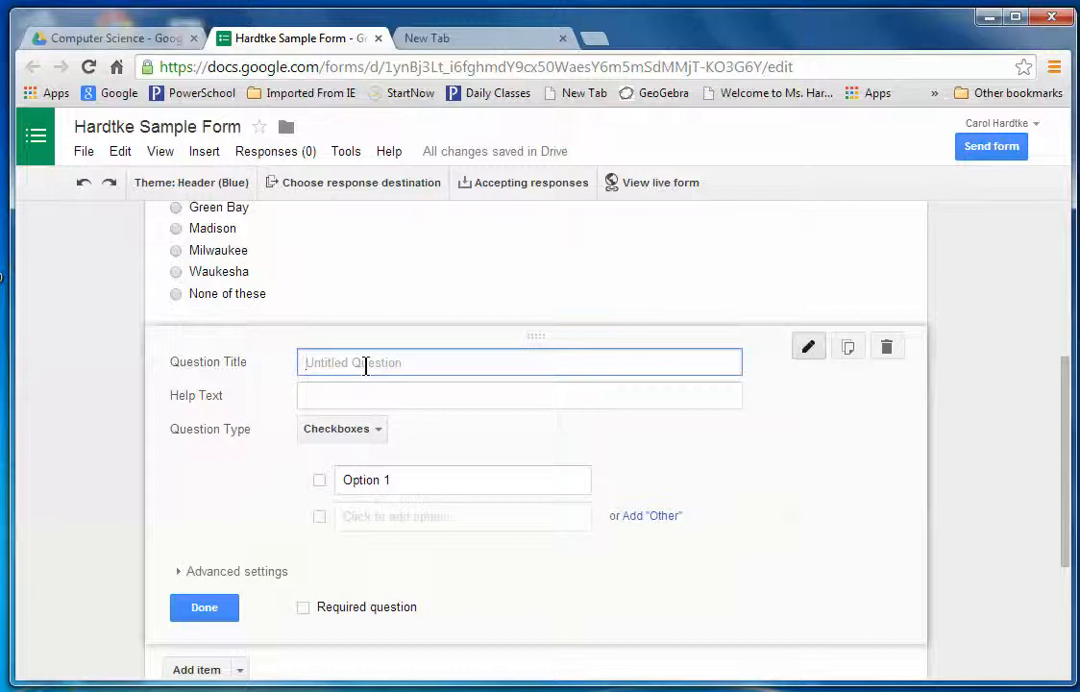
# Title question 3 '3. Check all the colors that you like.' with choices Red, Blue, Green, Yellow.
pyautogui.write('3.  Check all the colors th')
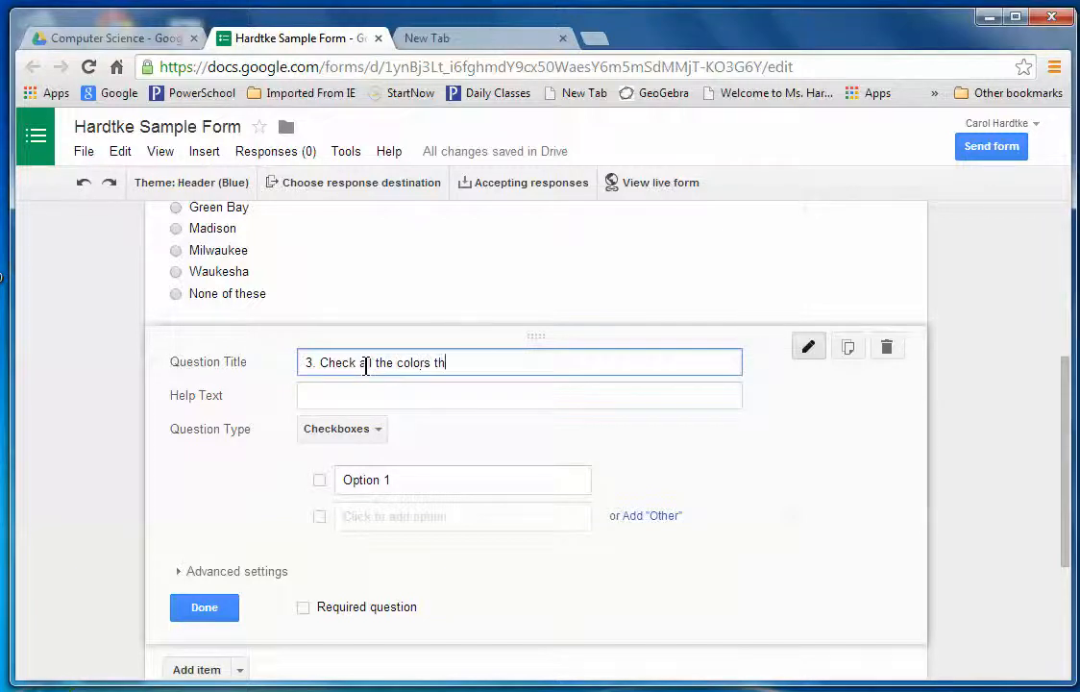
pyautogui.write('at you like.')
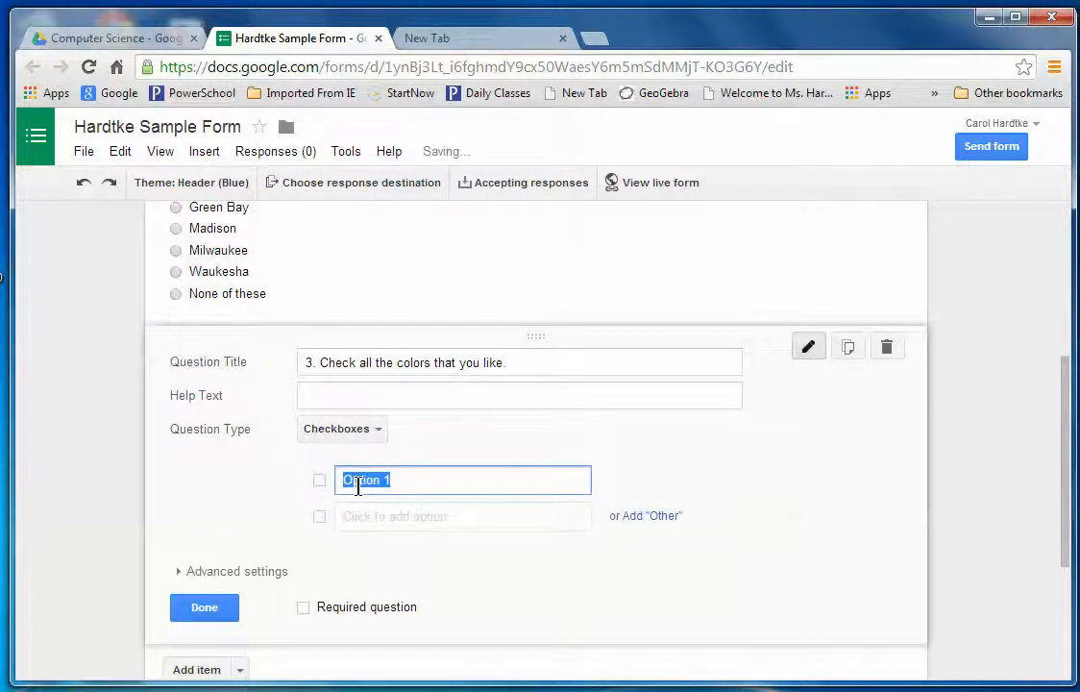
pyautogui.write('Red')
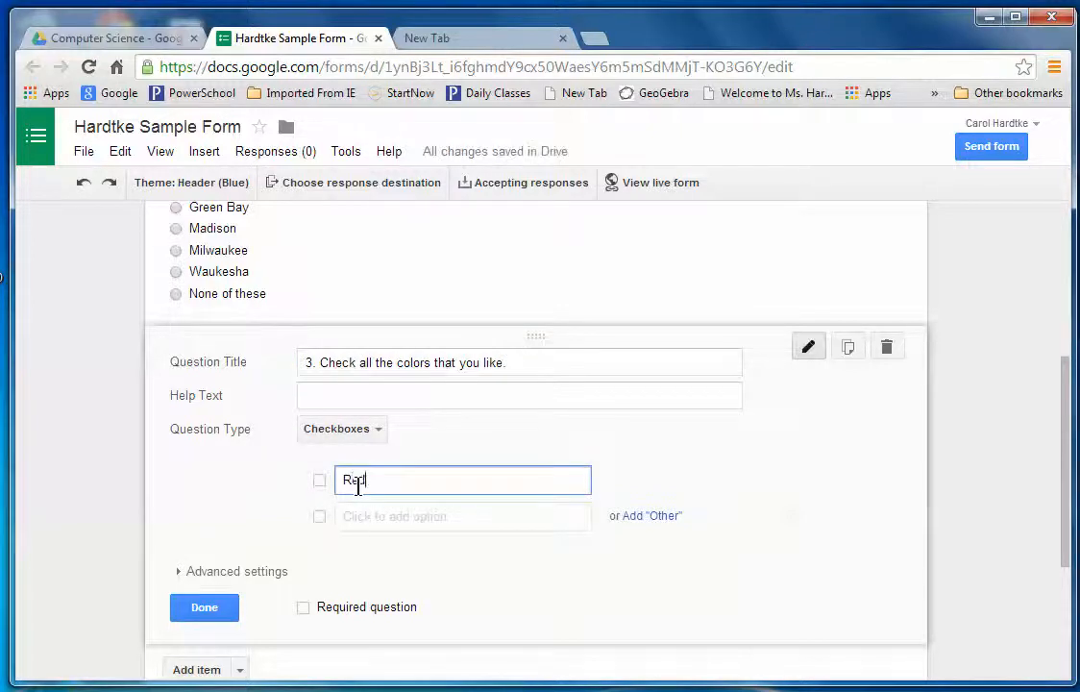
pyautogui.click(352, 517)
pyautogui.write('B')
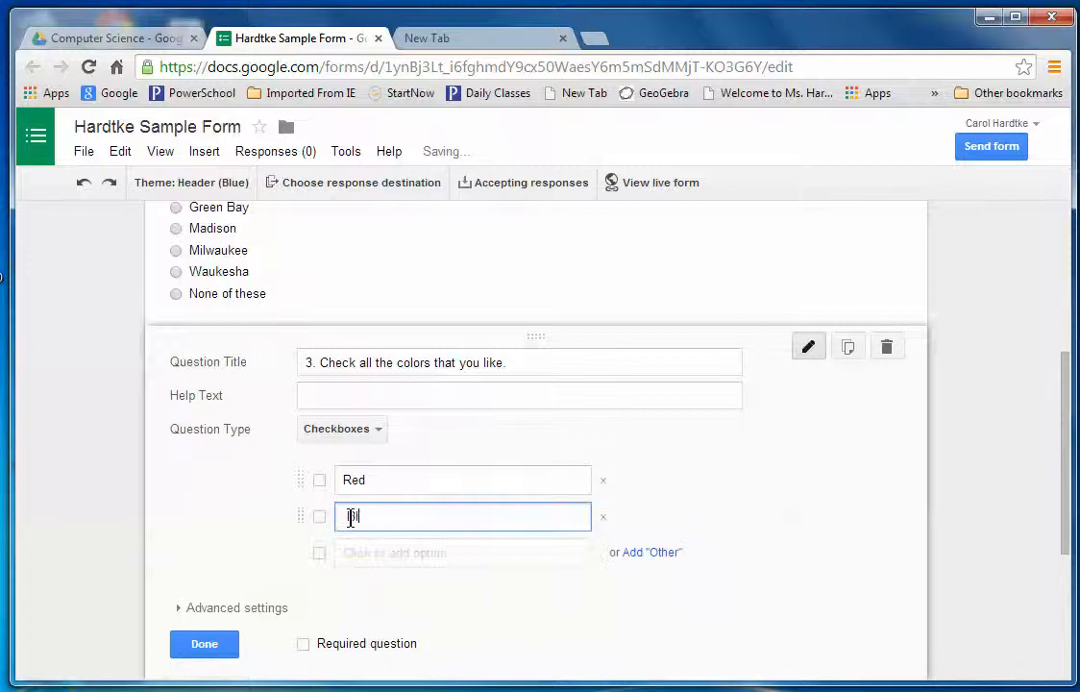
pyautogui.write('lue')
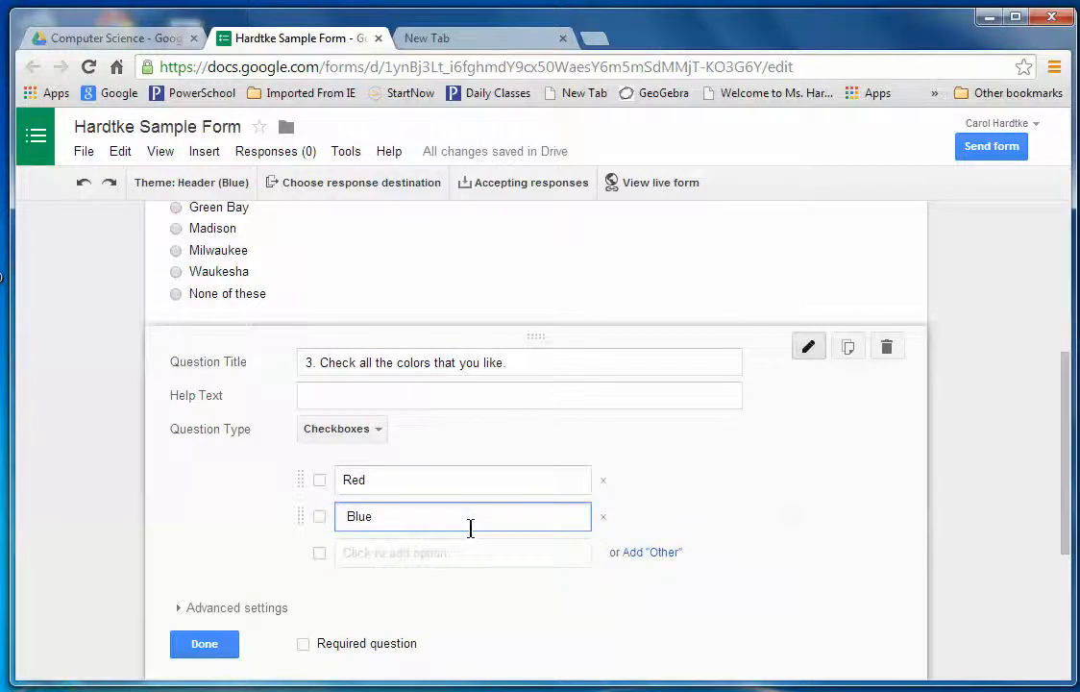
pyautogui.click(380, 555)
pyautogui.write('Green')
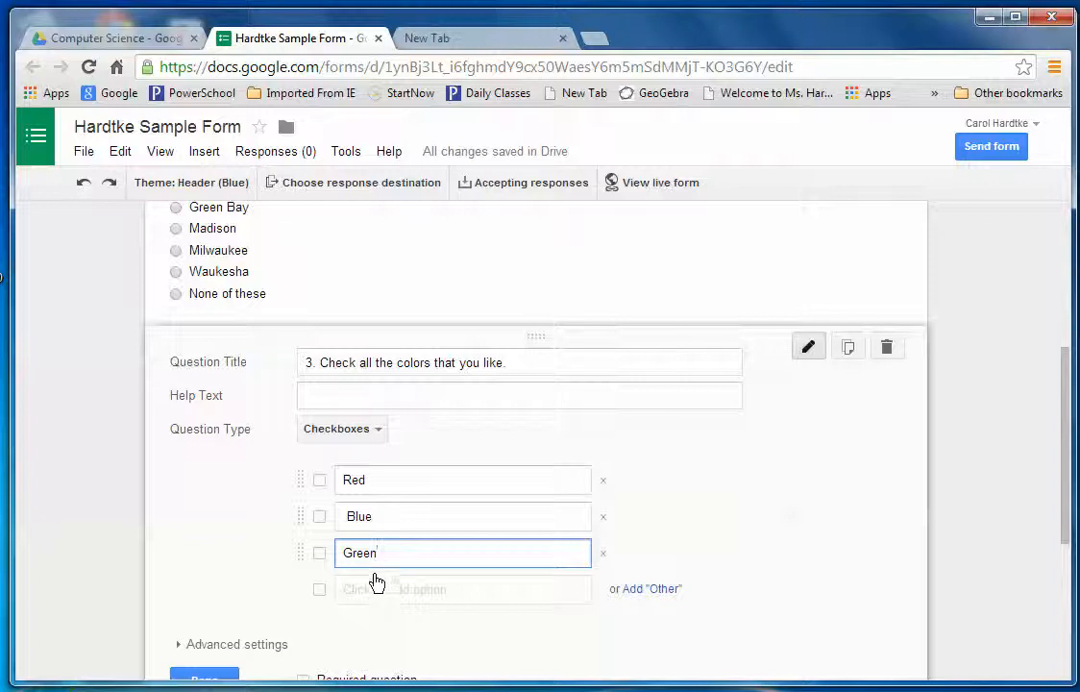
pyautogui.click(371, 588)
pyautogui.write('Yellow')
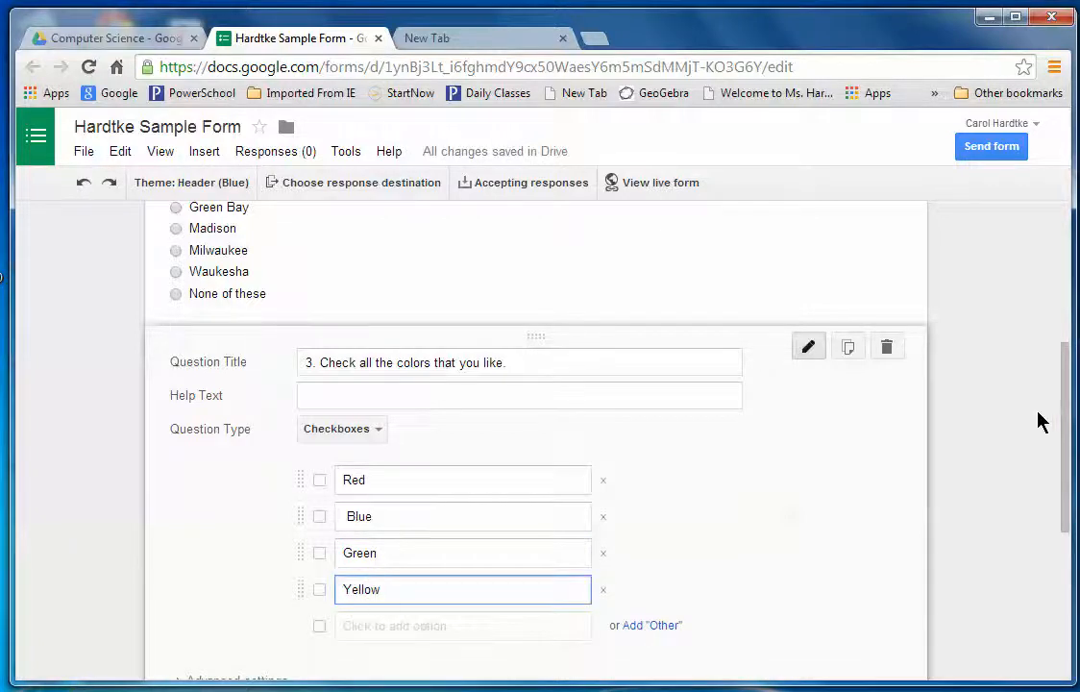
pyautogui.moveTo(1061, 417); pyautogui.dragTo(1070, 505)
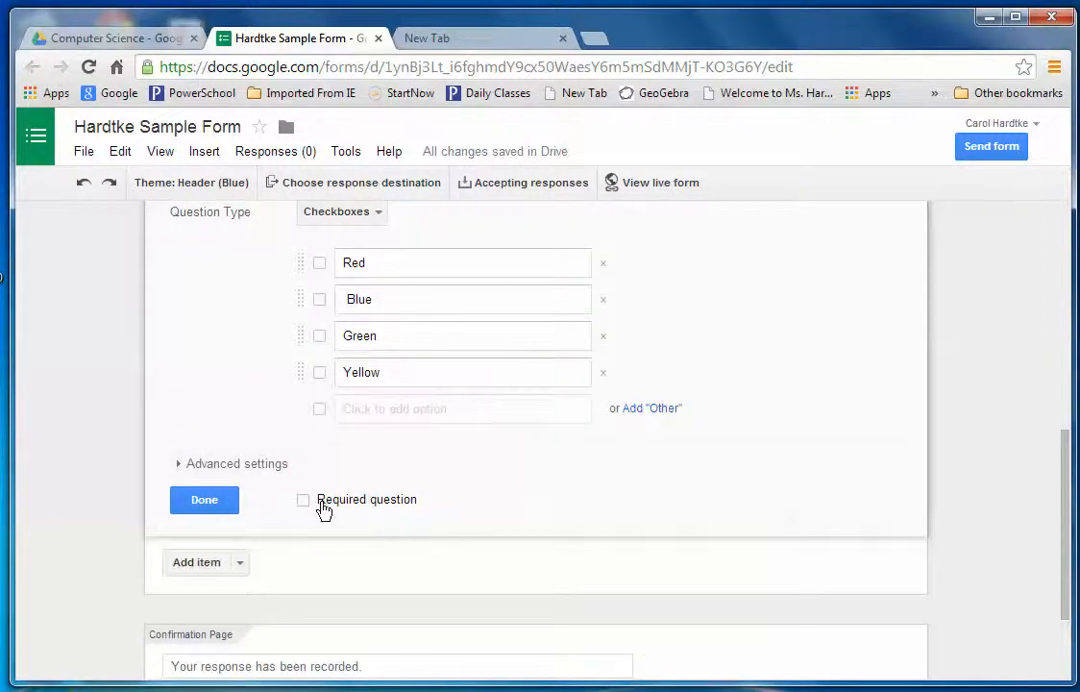
# Make question 3 required, glance at its Advanced settings, and bring up the Add item type list.
pyautogui.click(303, 502)
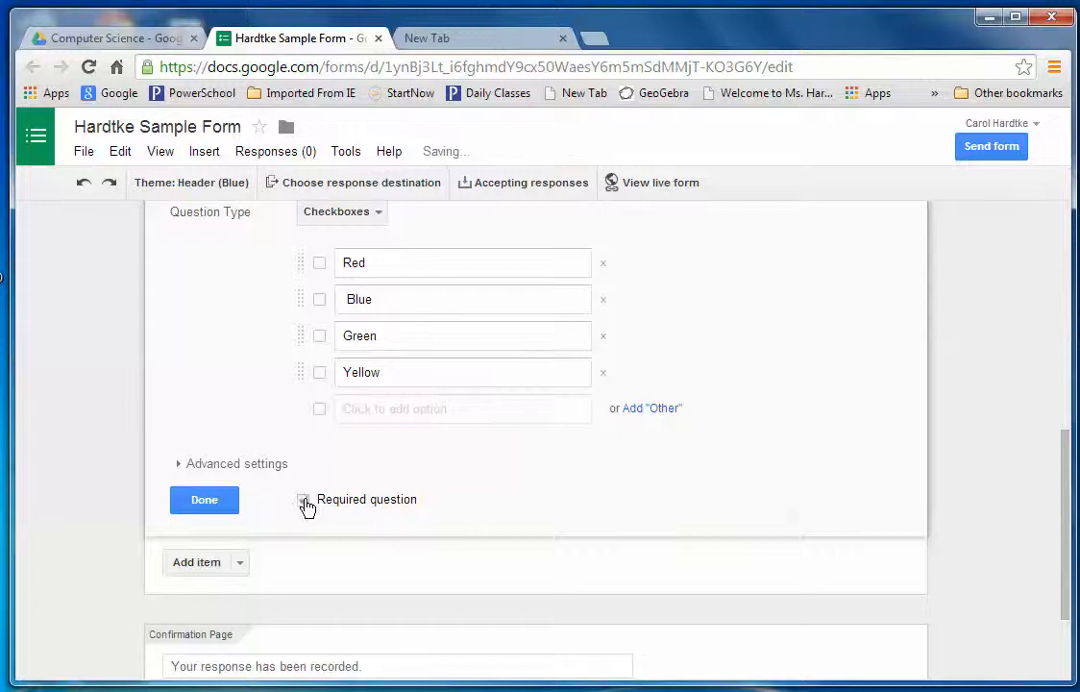
pyautogui.click(181, 466)
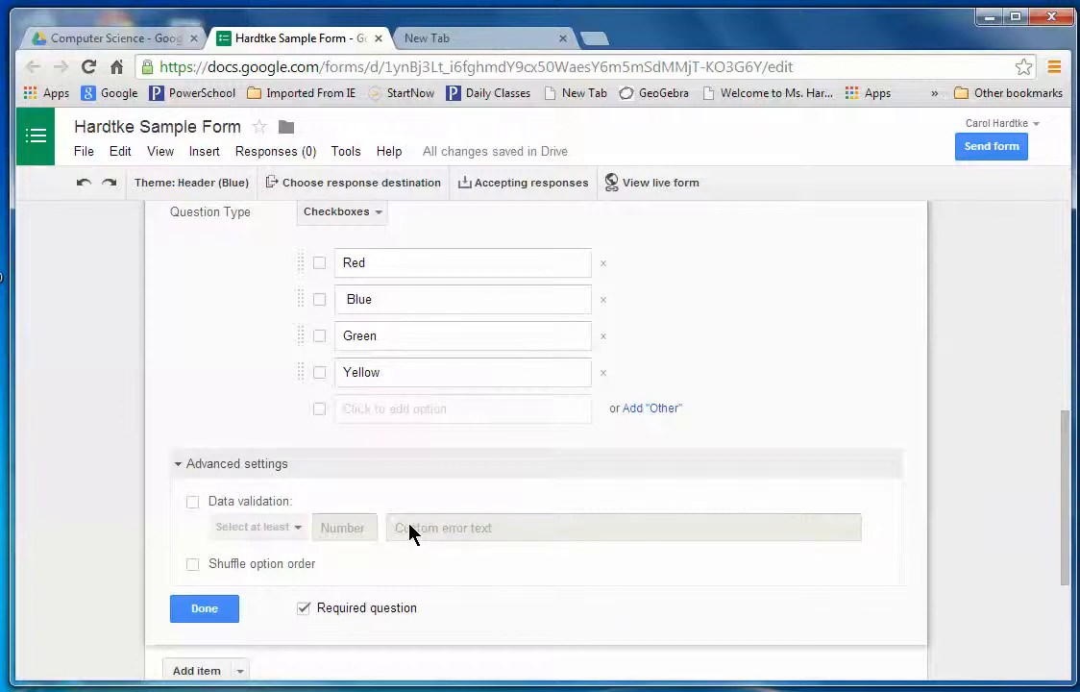
pyautogui.click(179, 465)
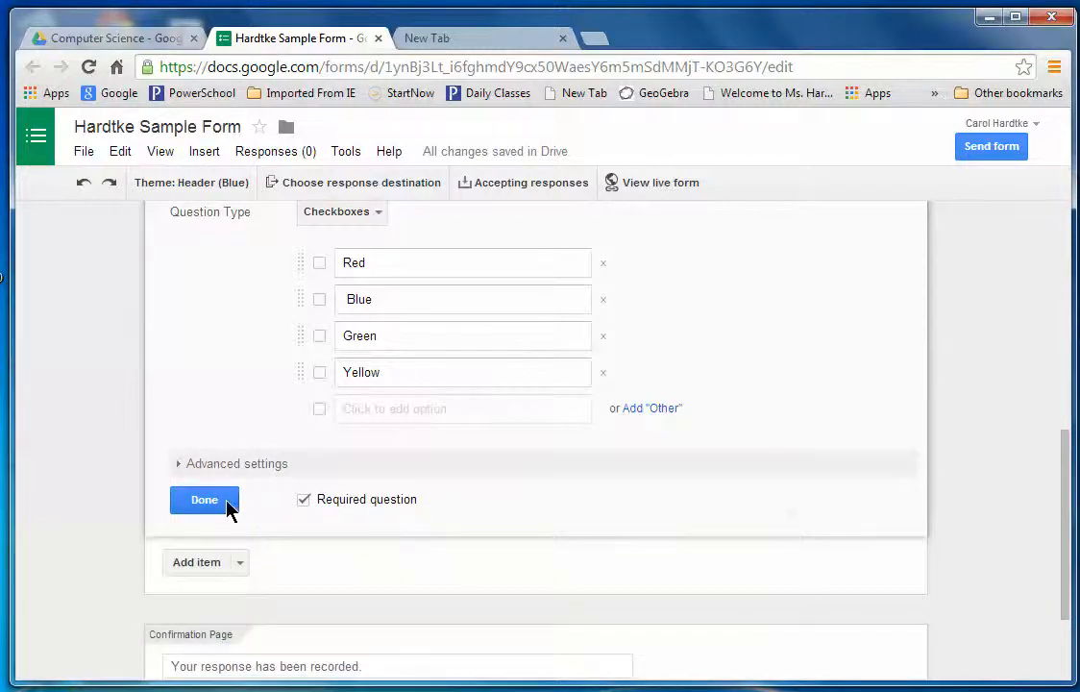
pyautogui.click(240, 564)
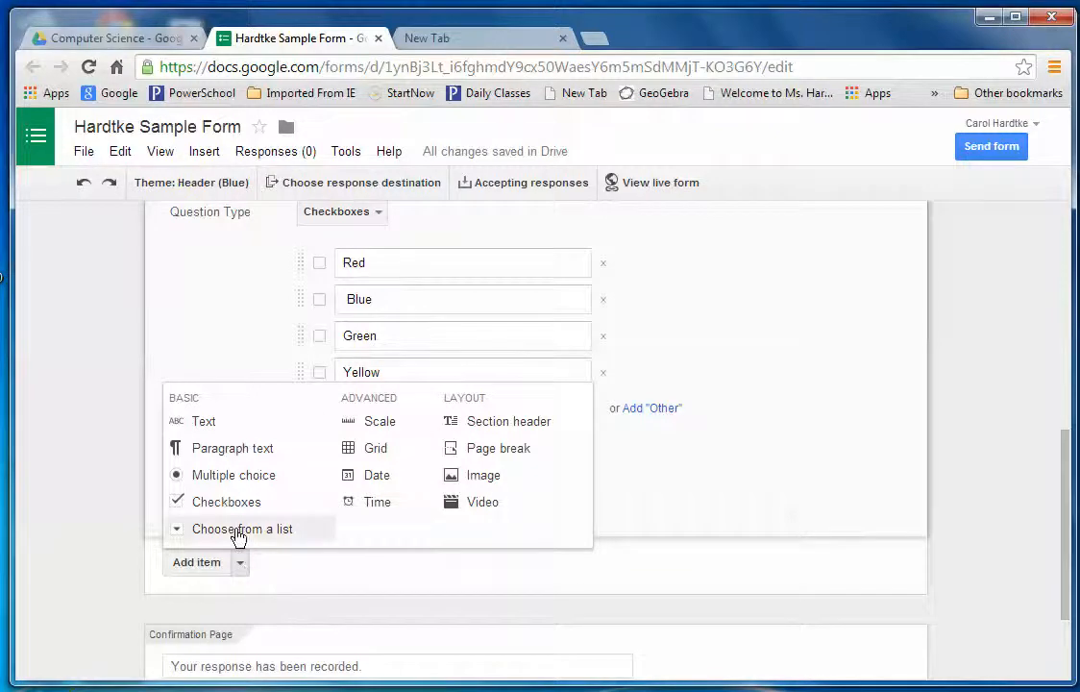
# Add a choose-from-a-list question titled '4. Which is the largest value?'.
pyautogui.click(238, 531)
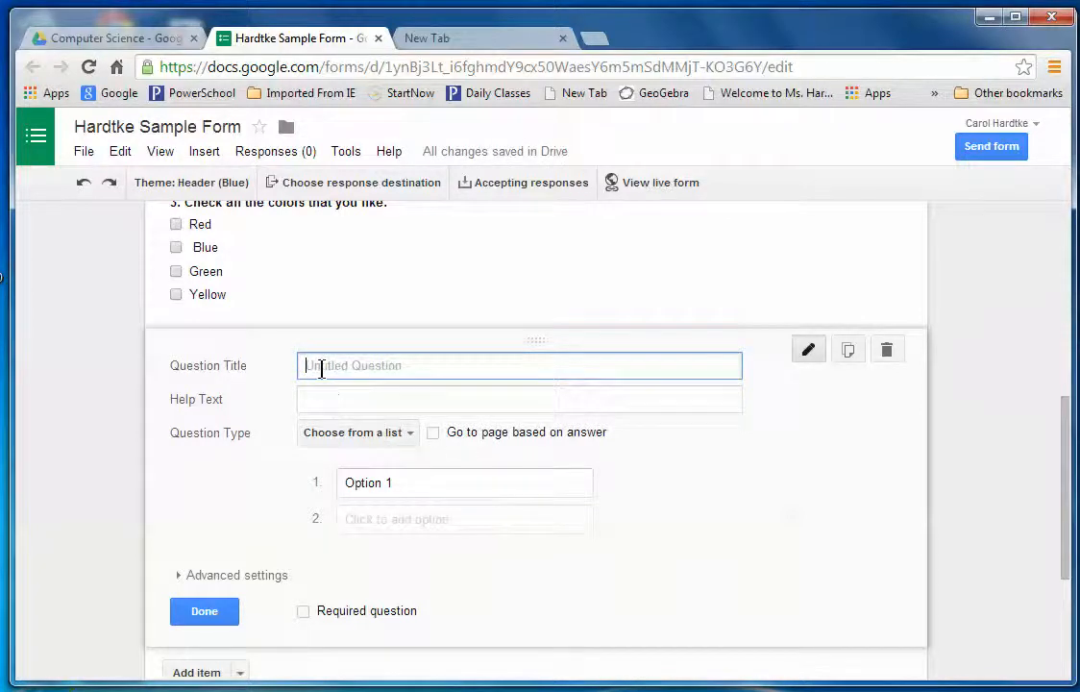
pyautogui.write('4.')
pyautogui.write('Which is')
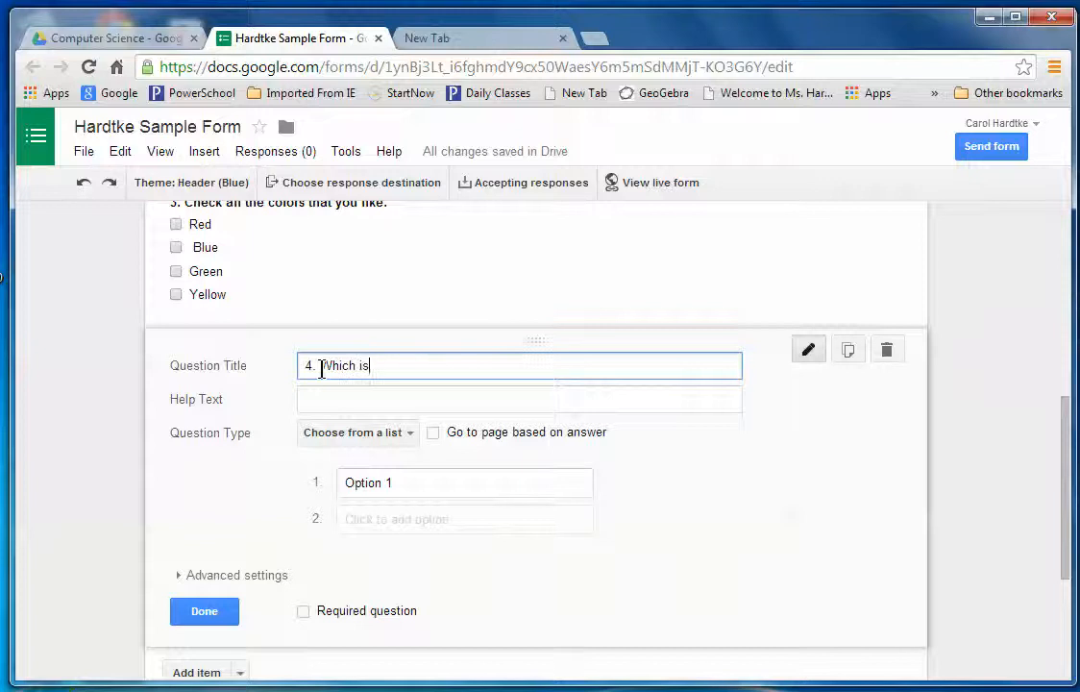
pyautogui.write(' the largest va')
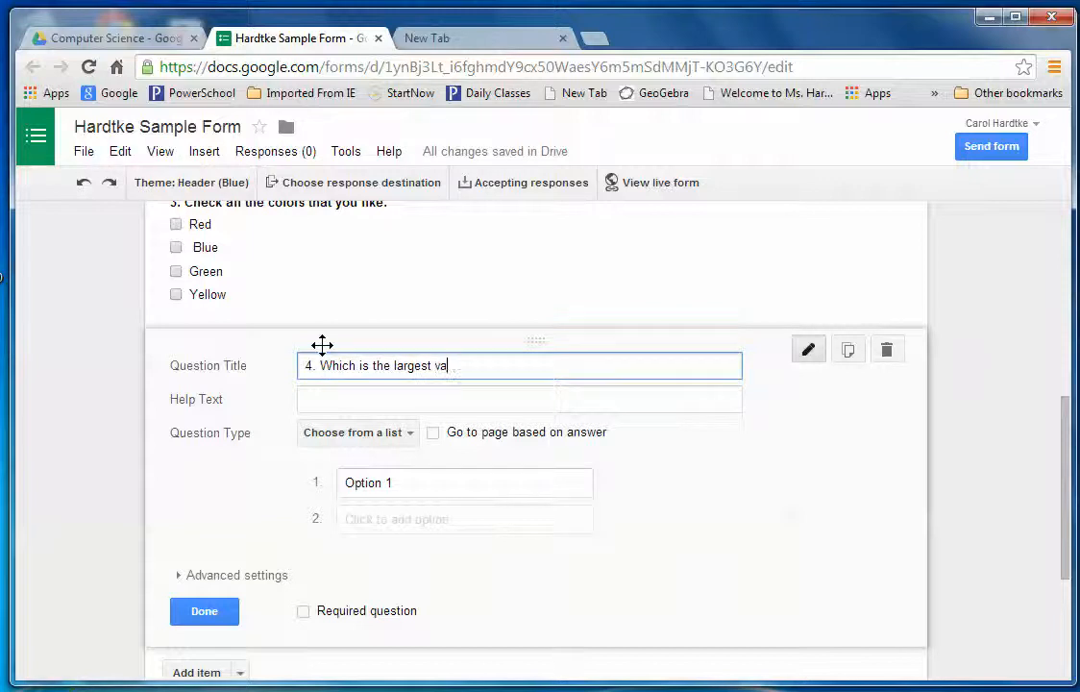
pyautogui.write('lue?')
# Enter the answer options 10, 20, 30, 40, 50 and 60.
pyautogui.click(356, 486)
pyautogui.write('10')
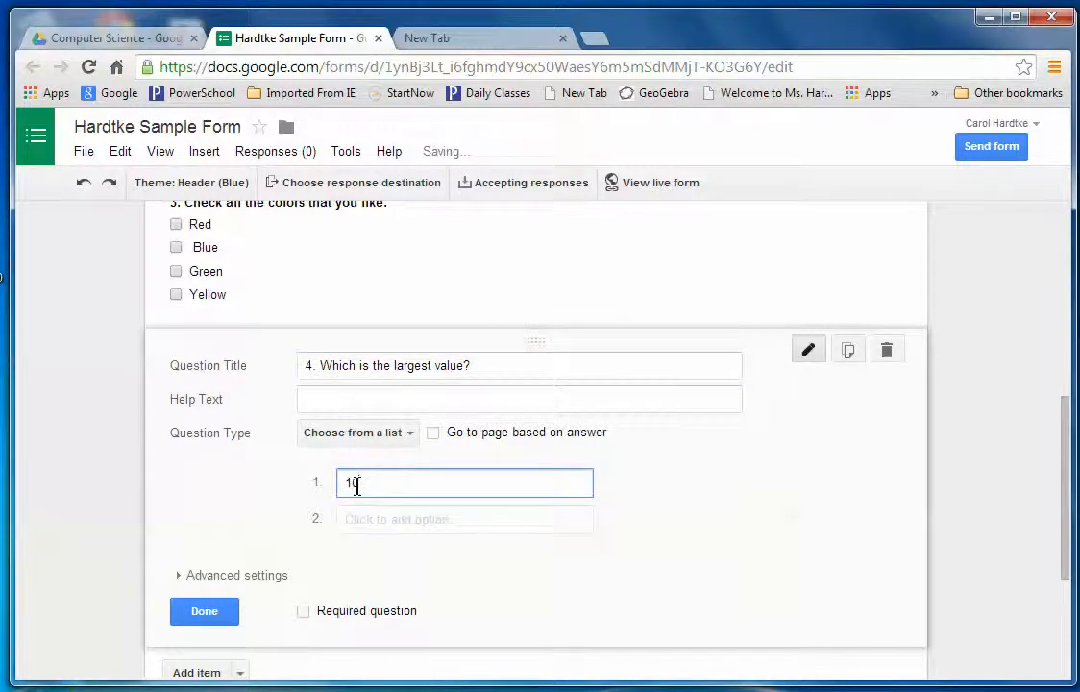
pyautogui.click(362, 513)
pyautogui.write('20')
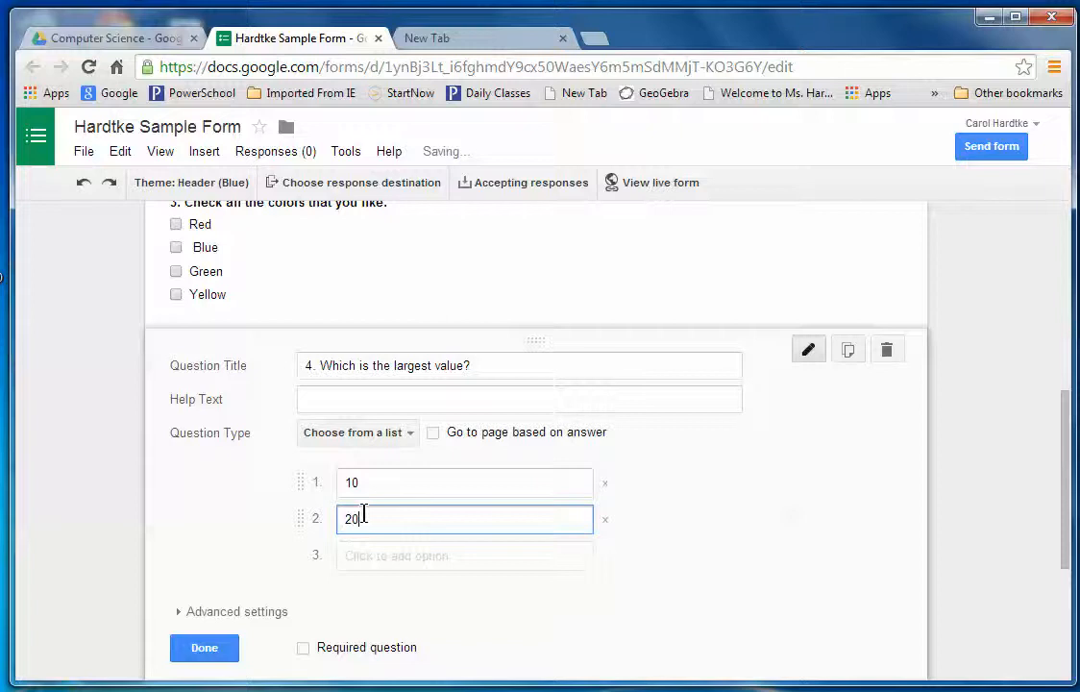
pyautogui.click(361, 557)
pyautogui.write('30')
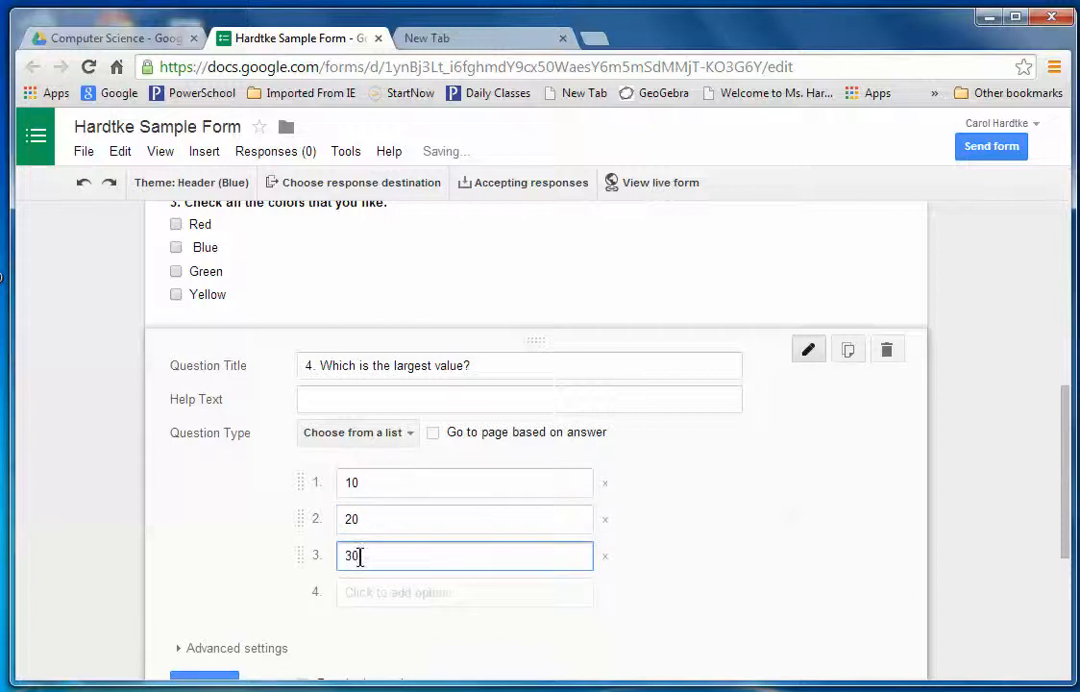
pyautogui.click(366, 591)
pyautogui.write('40')
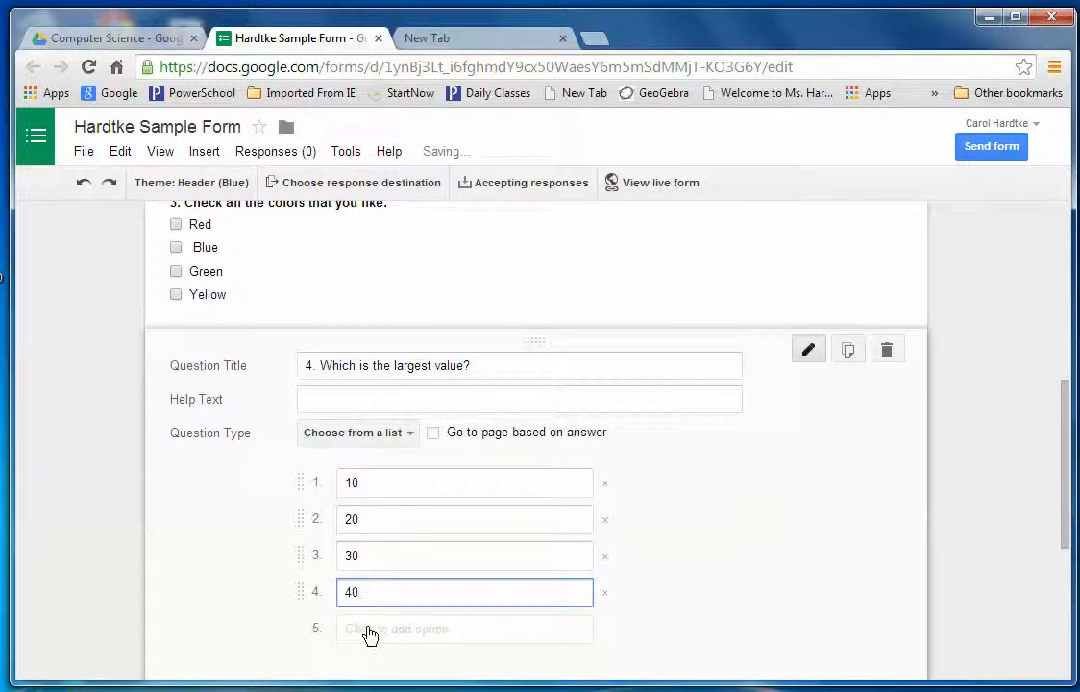
pyautogui.click(365, 629)
pyautogui.write('50')
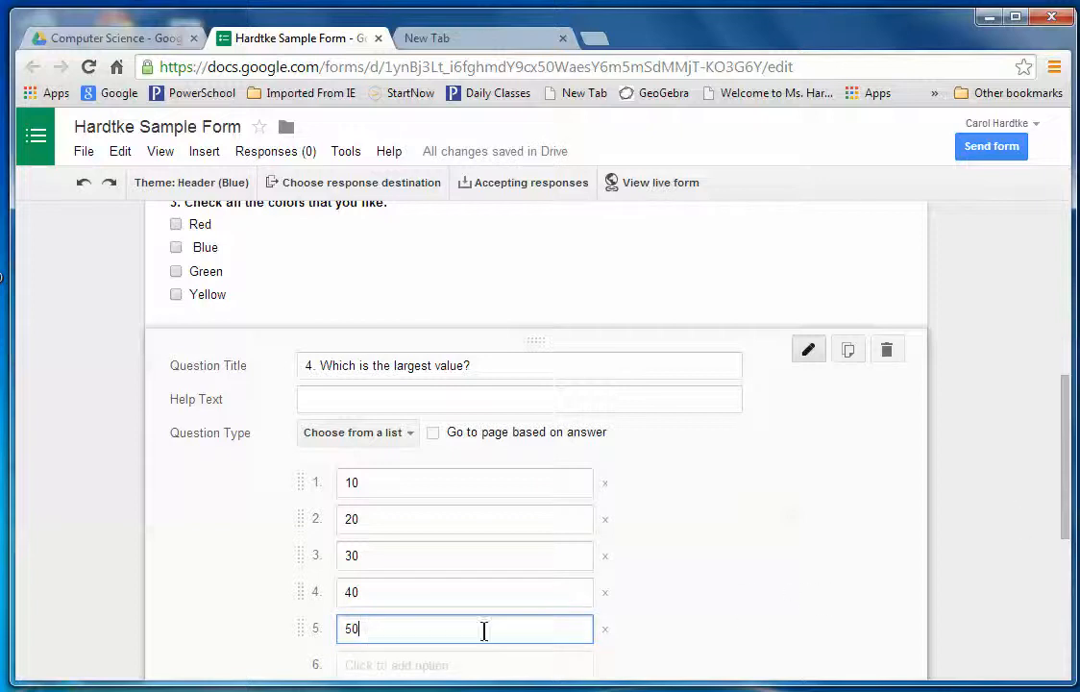
pyautogui.click(356, 664)
pyautogui.write('60')
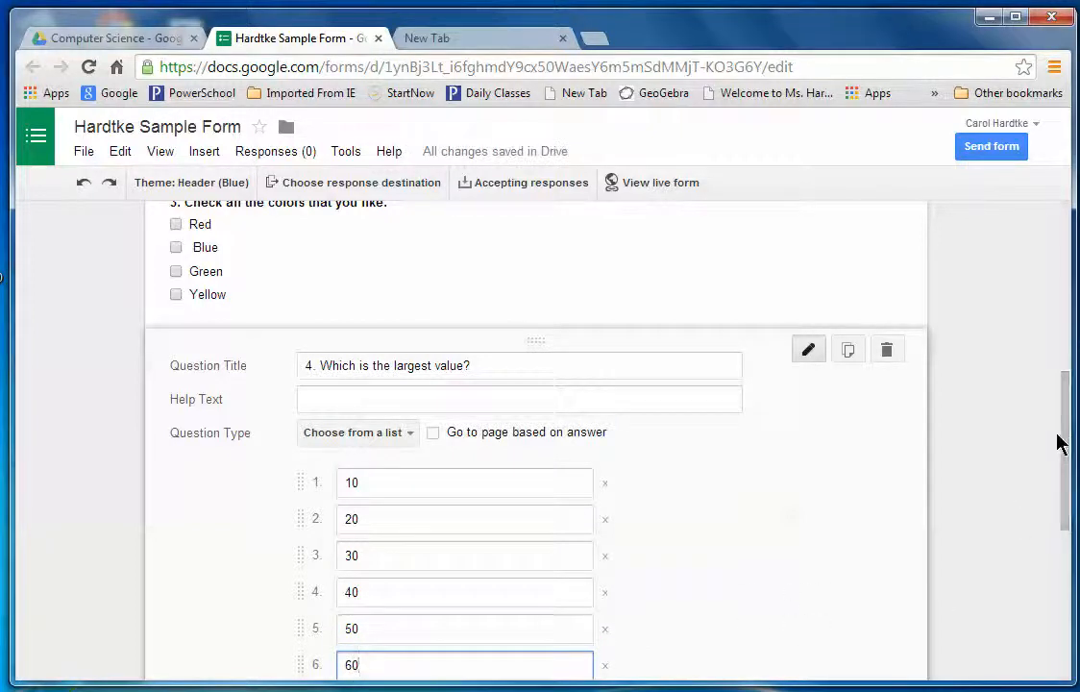
pyautogui.moveTo(1067, 441); pyautogui.dragTo(1069, 493)
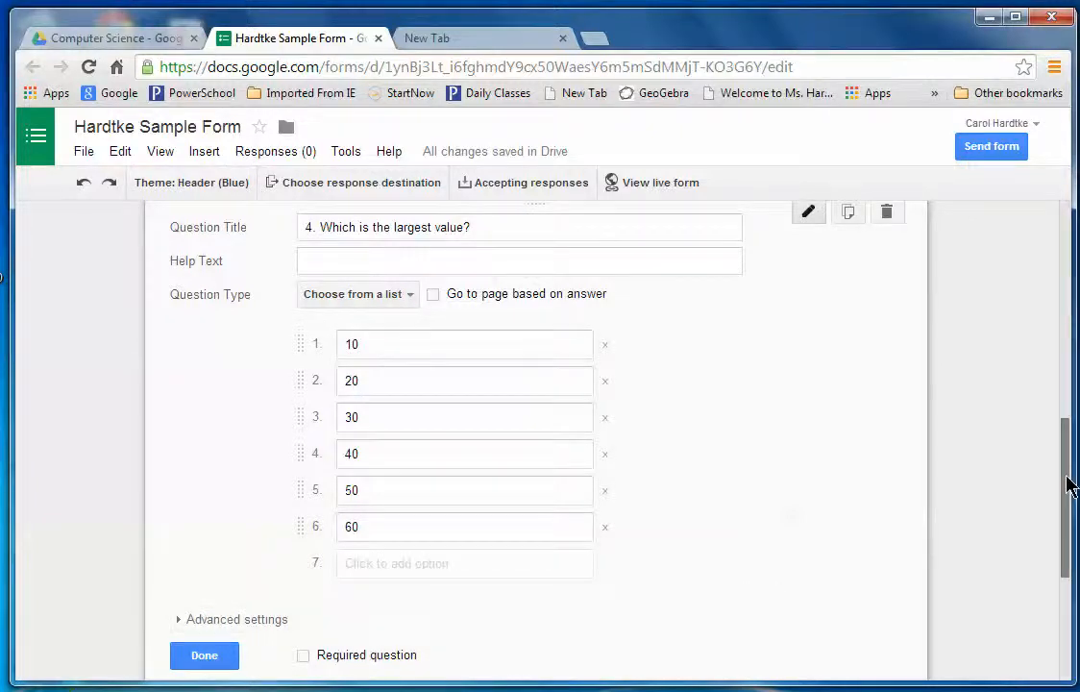
# Add a Scale question titled '5. From 1-5, how much do you enjoy Google Forms?', fixing typos.
pyautogui.moveTo(1068, 433); pyautogui.dragTo(1068, 583)
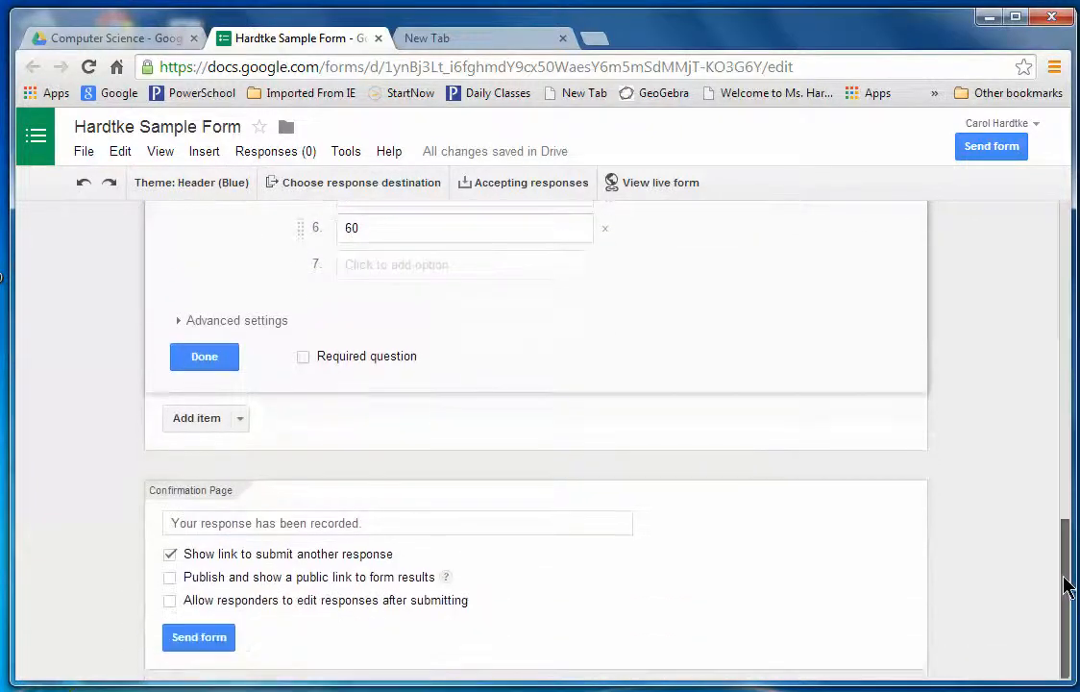
pyautogui.click(241, 421)
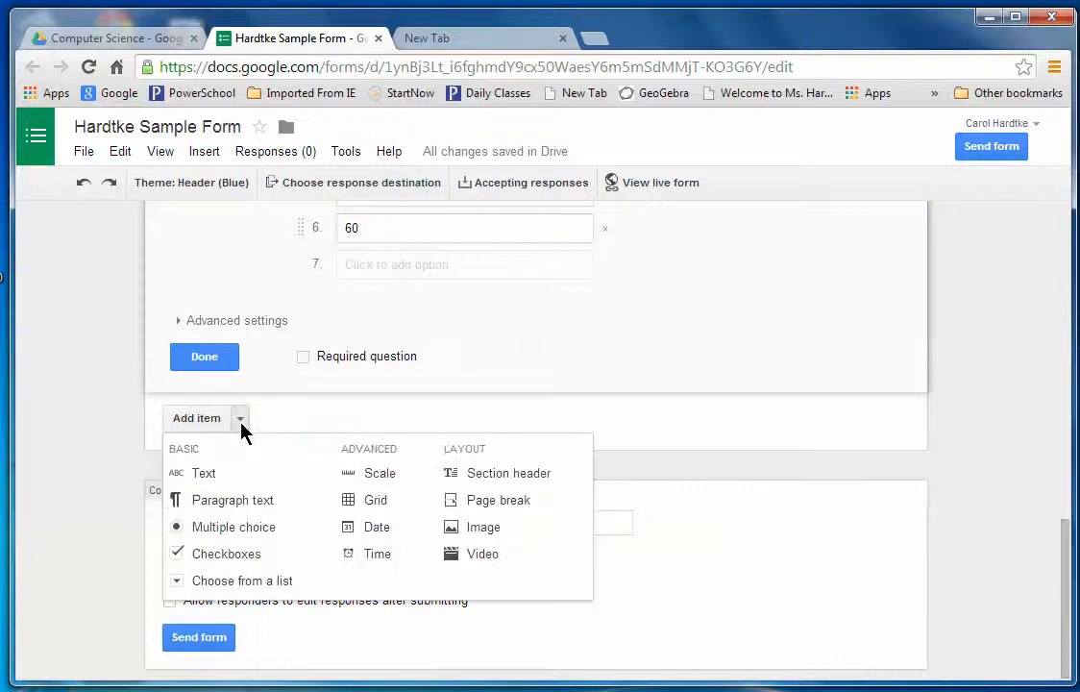
pyautogui.click(387, 485)
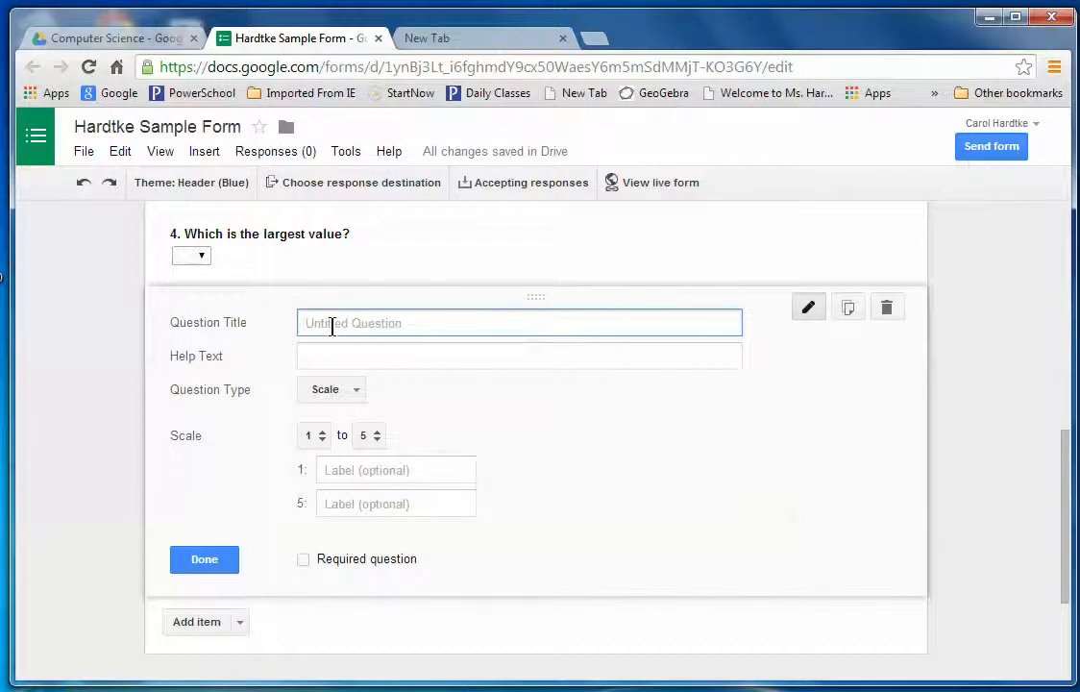
pyautogui.write('5. From ')
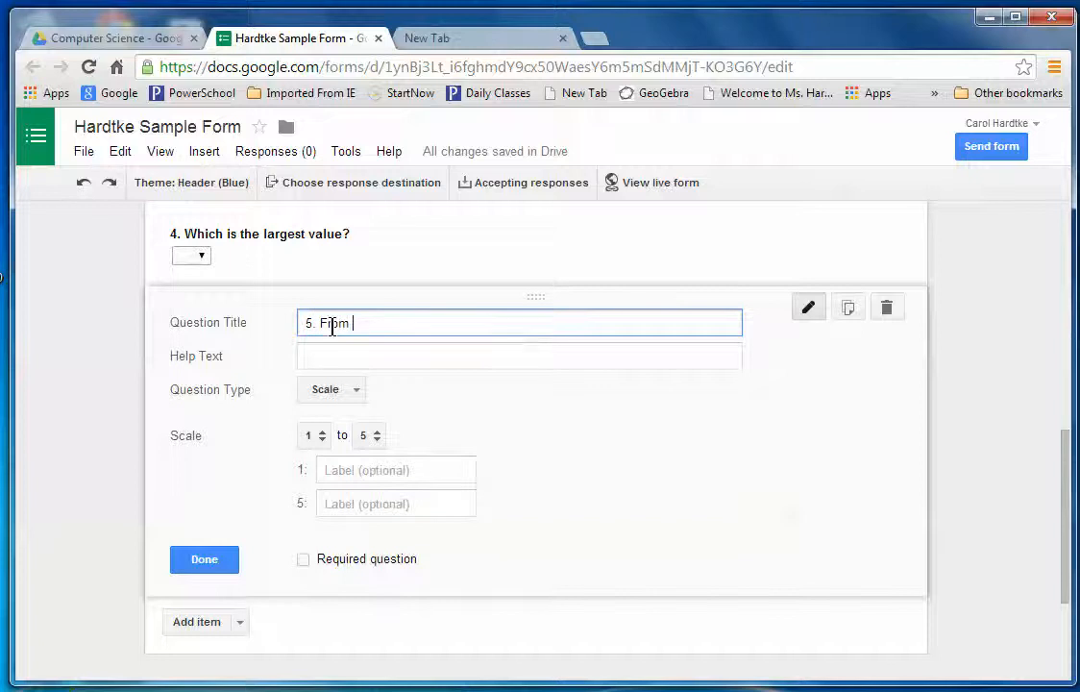
pyautogui.write('1-5, how much do you e')
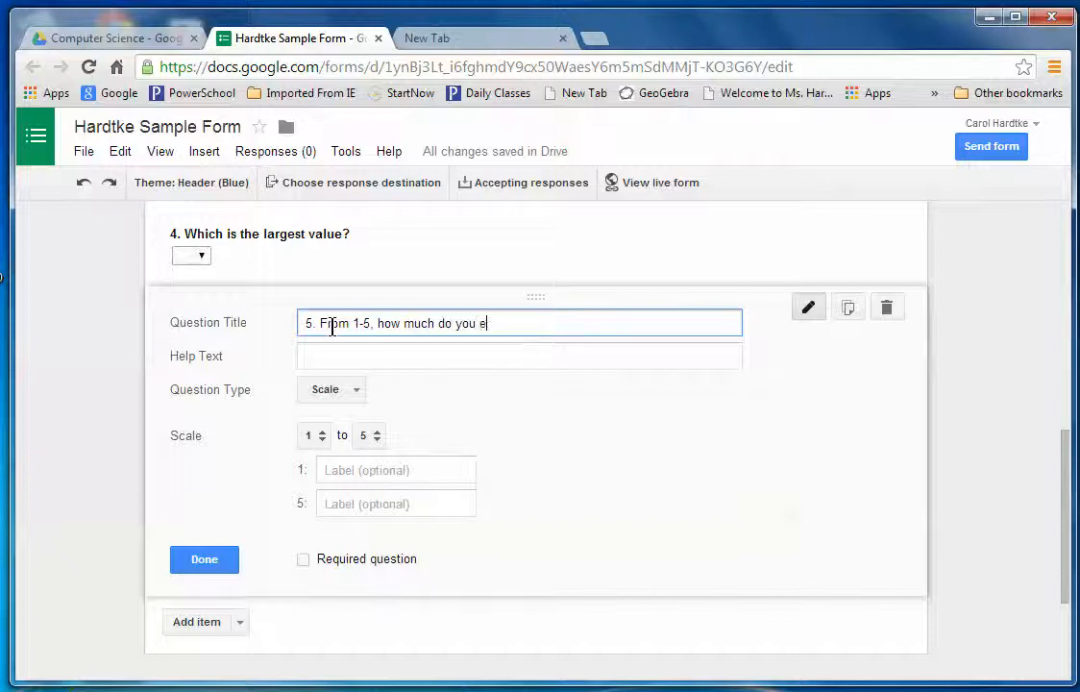
pyautogui.write('njoy Google F')
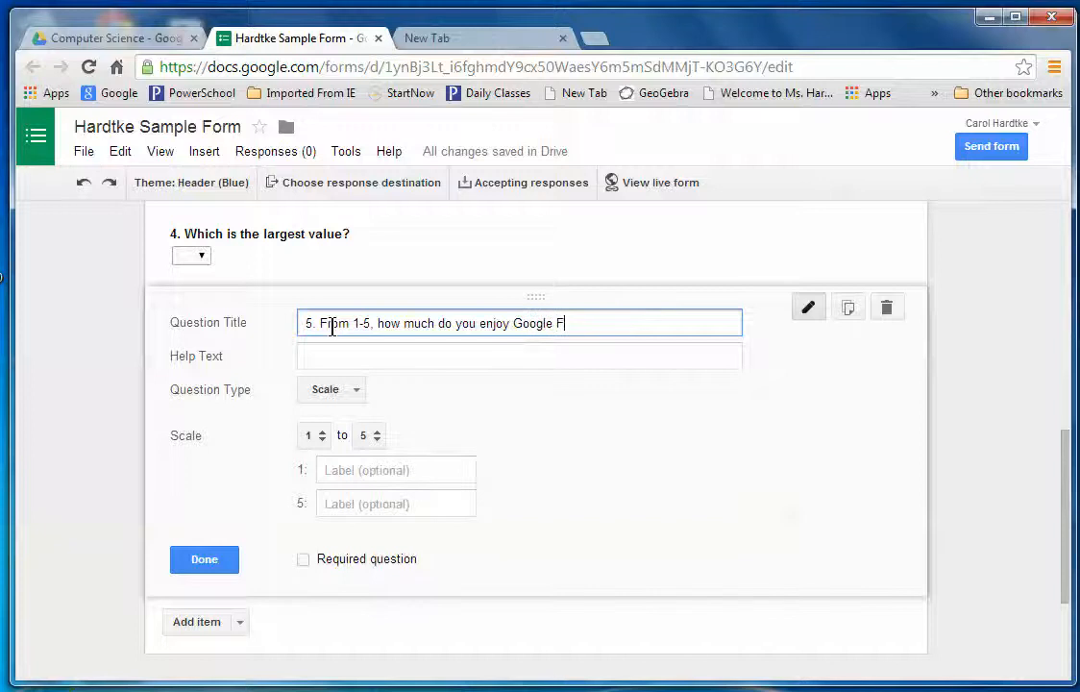
pyautogui.write('orms?')
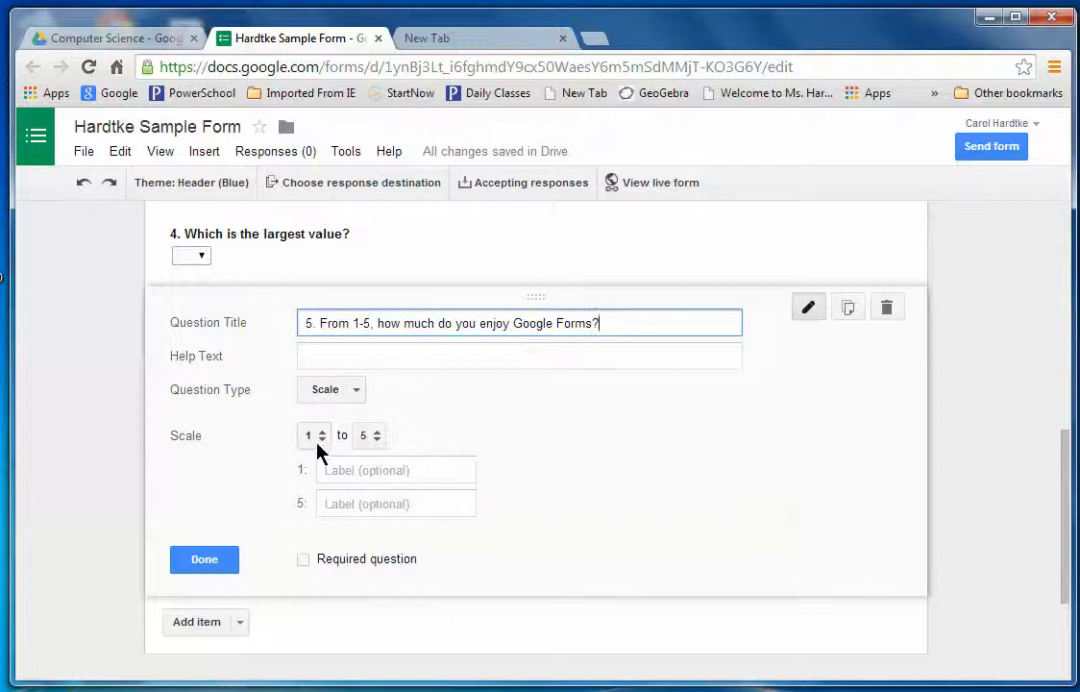
# Confirm the scale runs from 1 to 5.
pyautogui.click(376, 436)
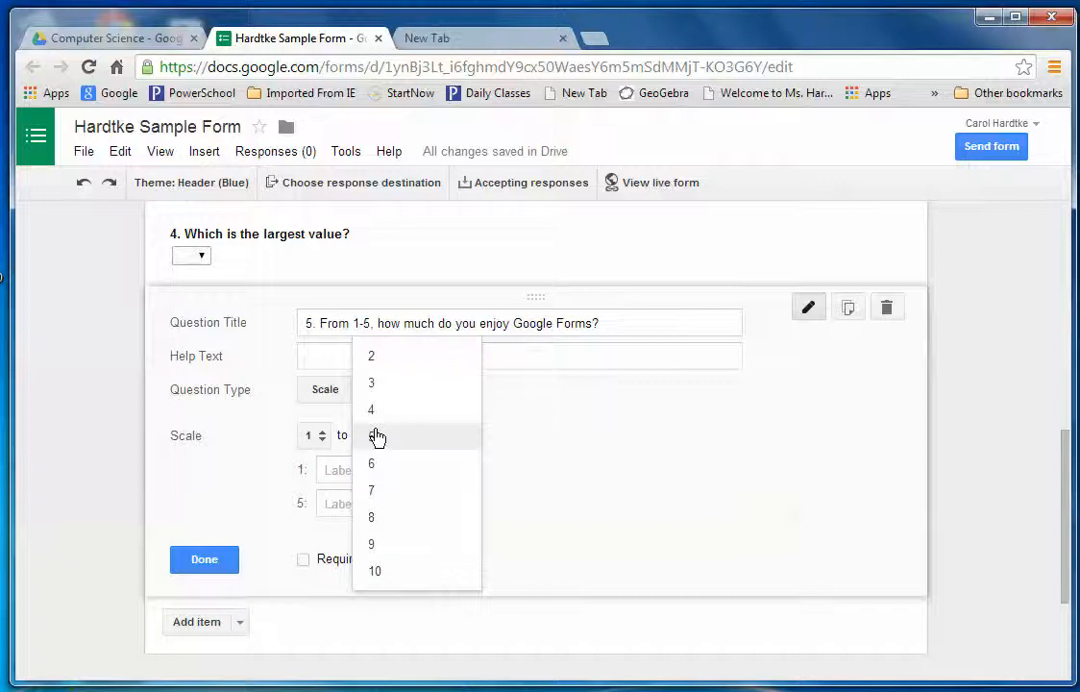
pyautogui.click(378, 438)
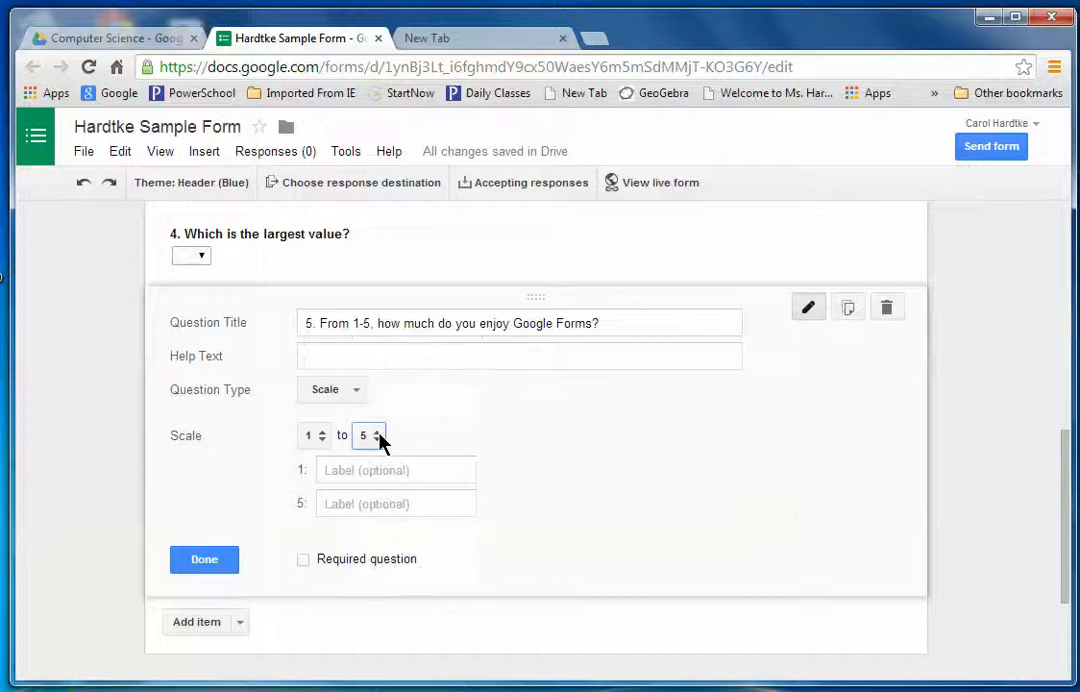
pyautogui.click(326, 440)
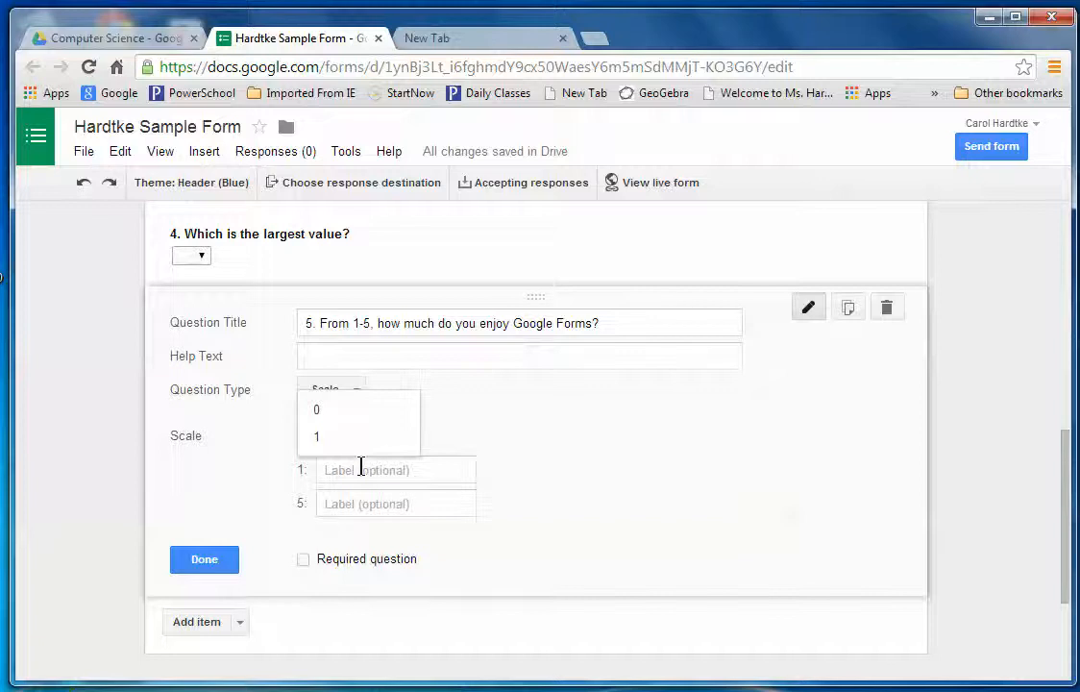
# Label the scale ends 'Not very much' and 'Very Much' and make question 5 required.
pyautogui.click(422, 469)
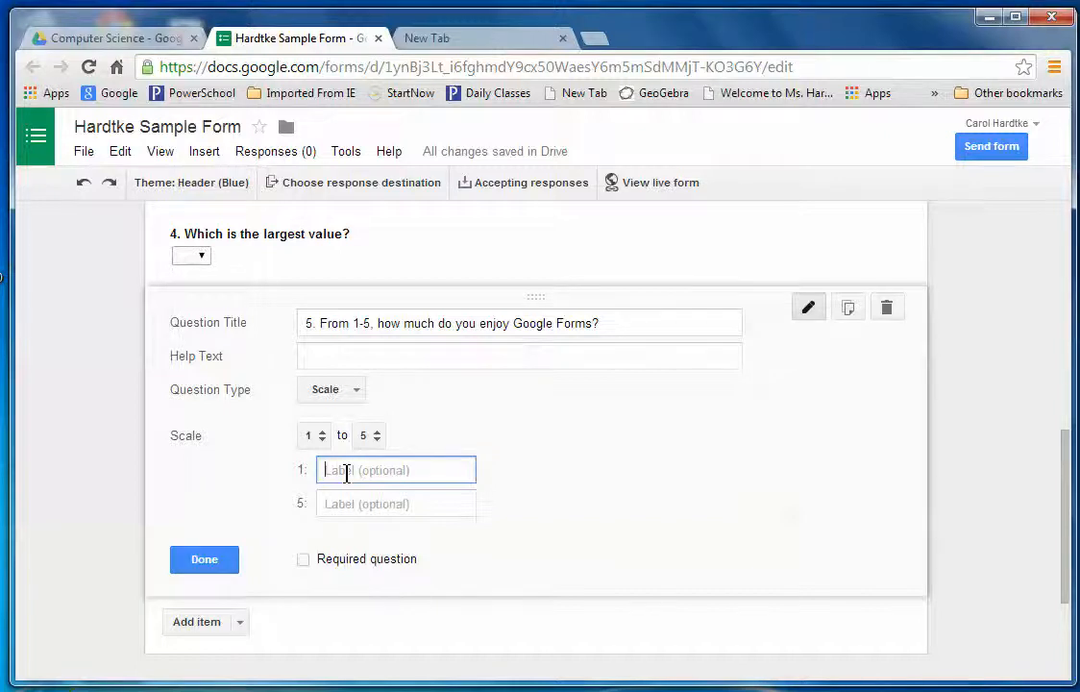
pyautogui.write('Not ve')
pyautogui.write('ry much')
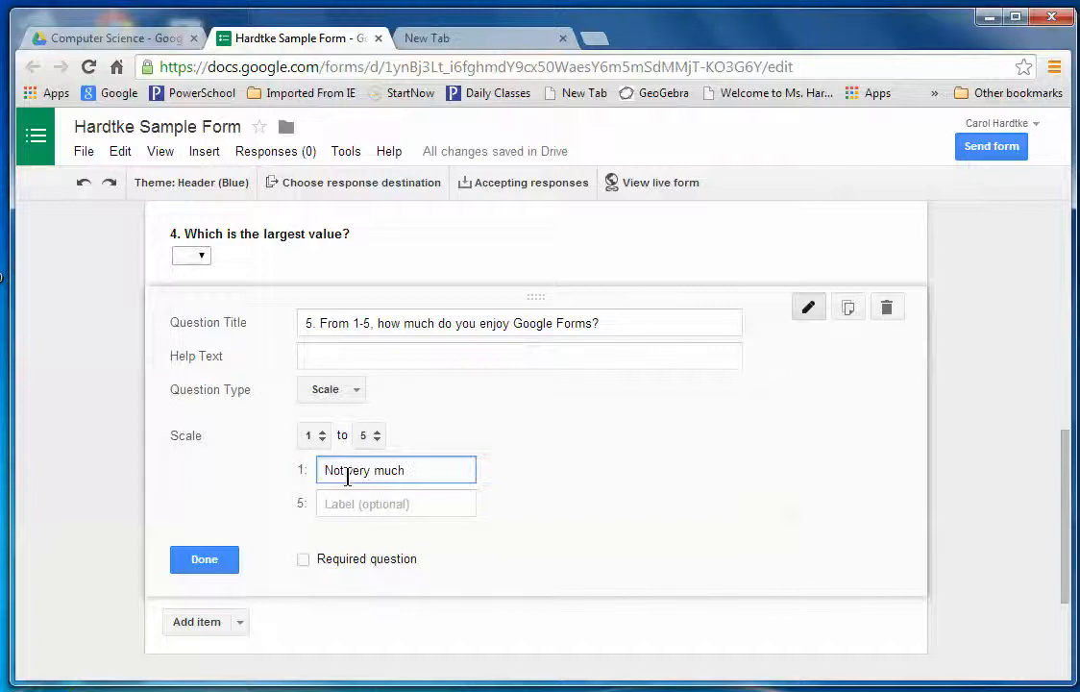
pyautogui.click(341, 503)
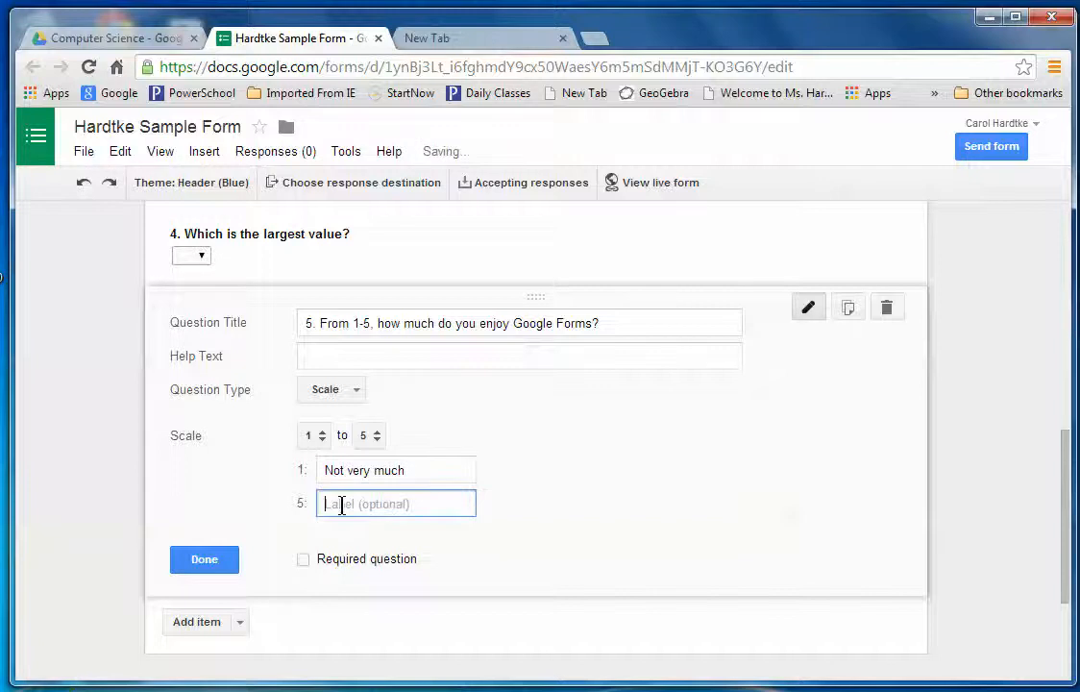
pyautogui.write('Ve')
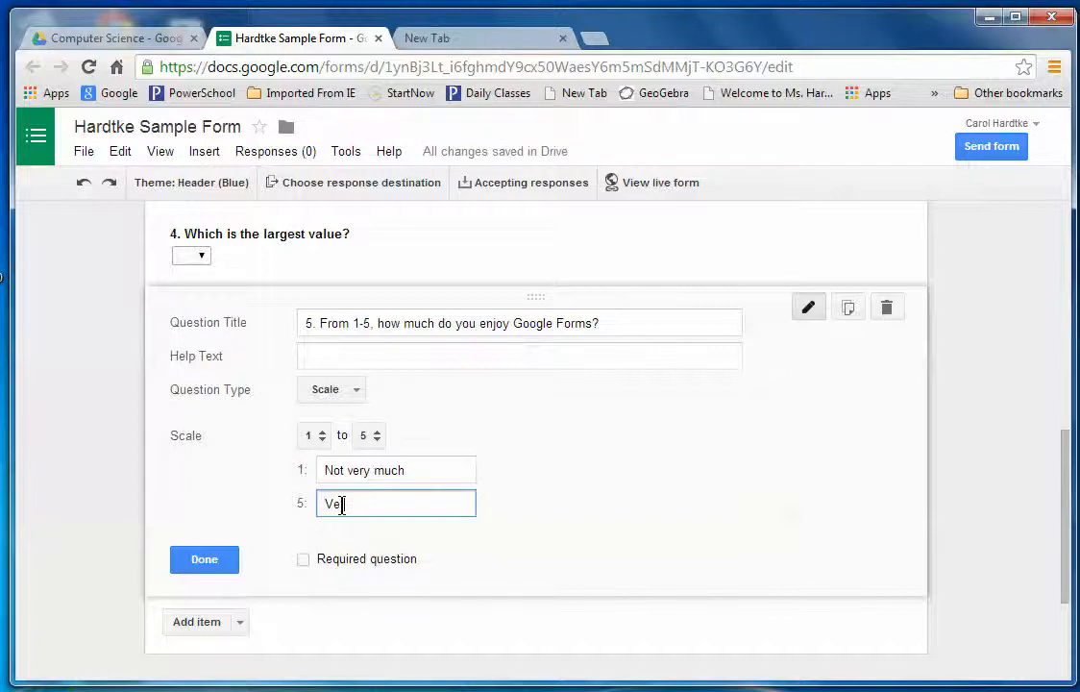
pyautogui.write('ry Much')
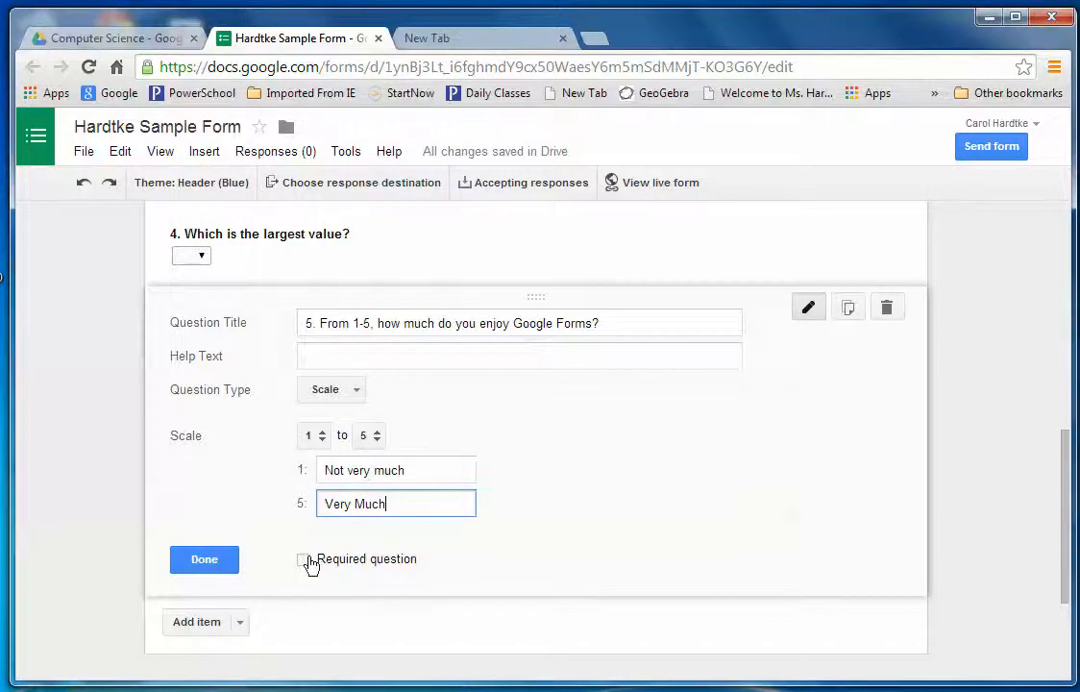
pyautogui.click(304, 560)
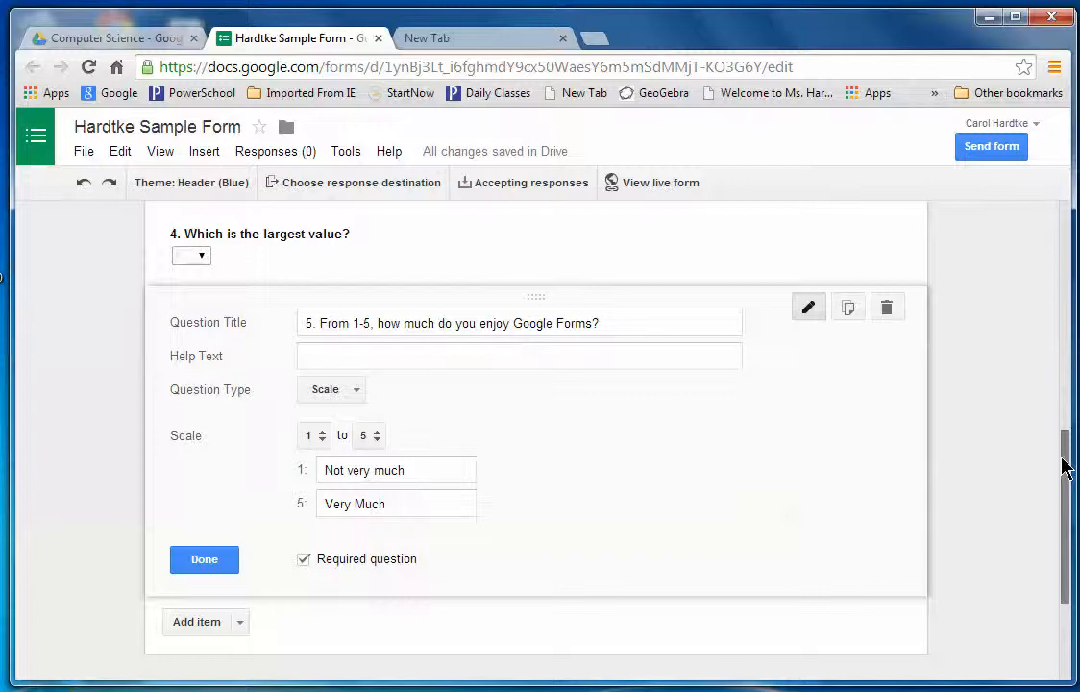
pyautogui.moveTo(1062, 441); pyautogui.dragTo(1071, 550)
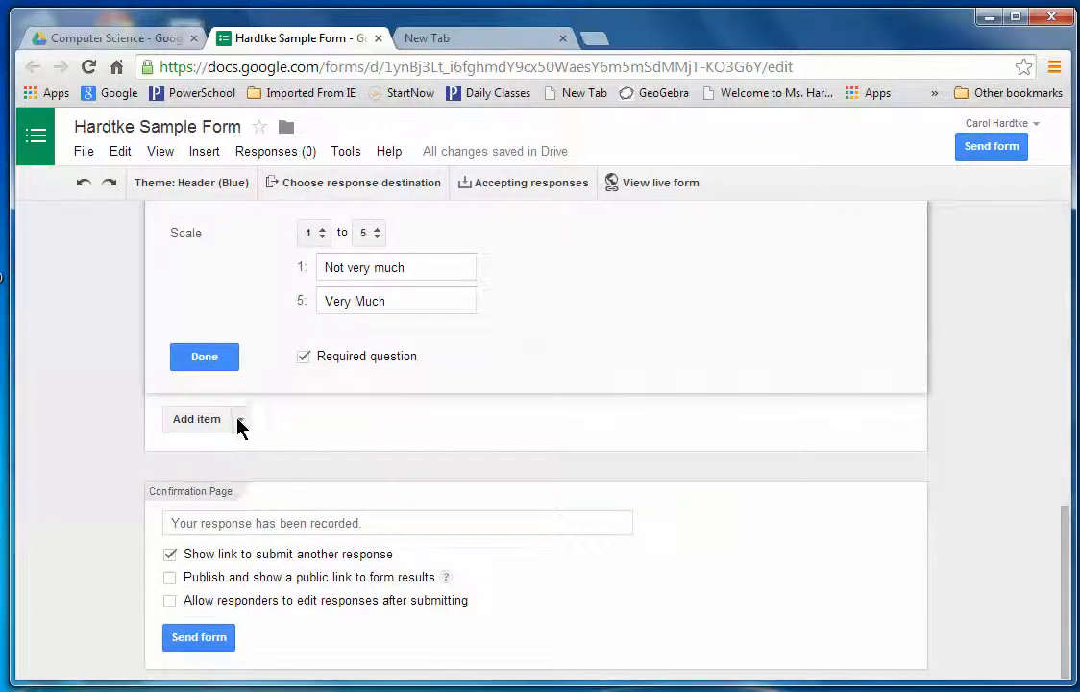
# Add a Date question titled '6. Enter today's date.'.
pyautogui.click(240, 421)
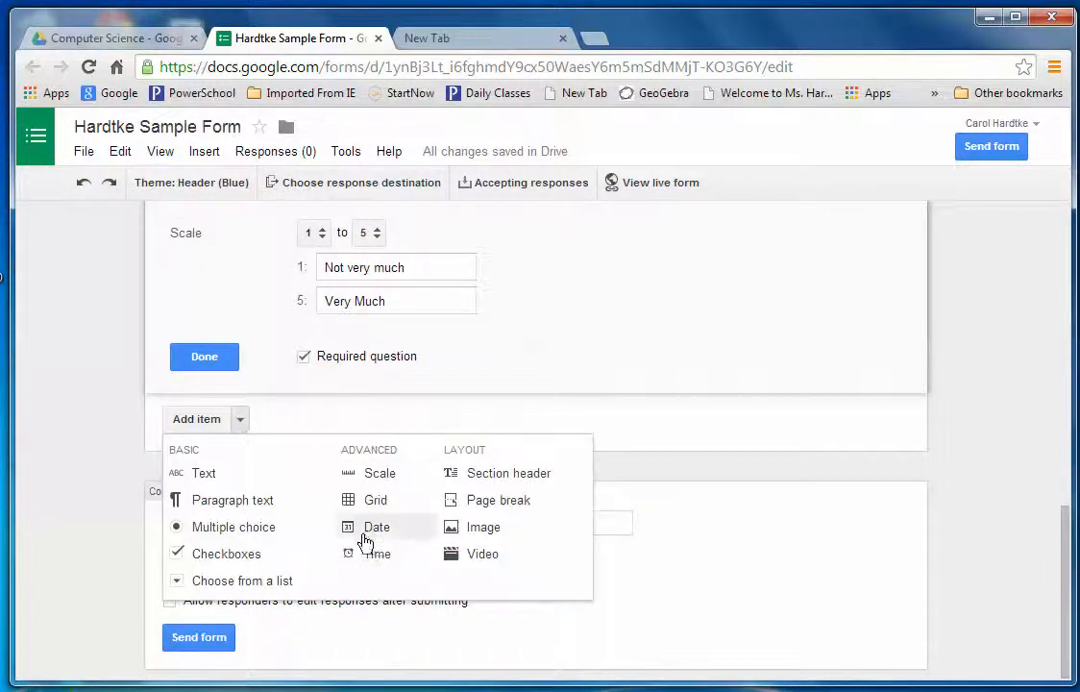
pyautogui.click(366, 527)
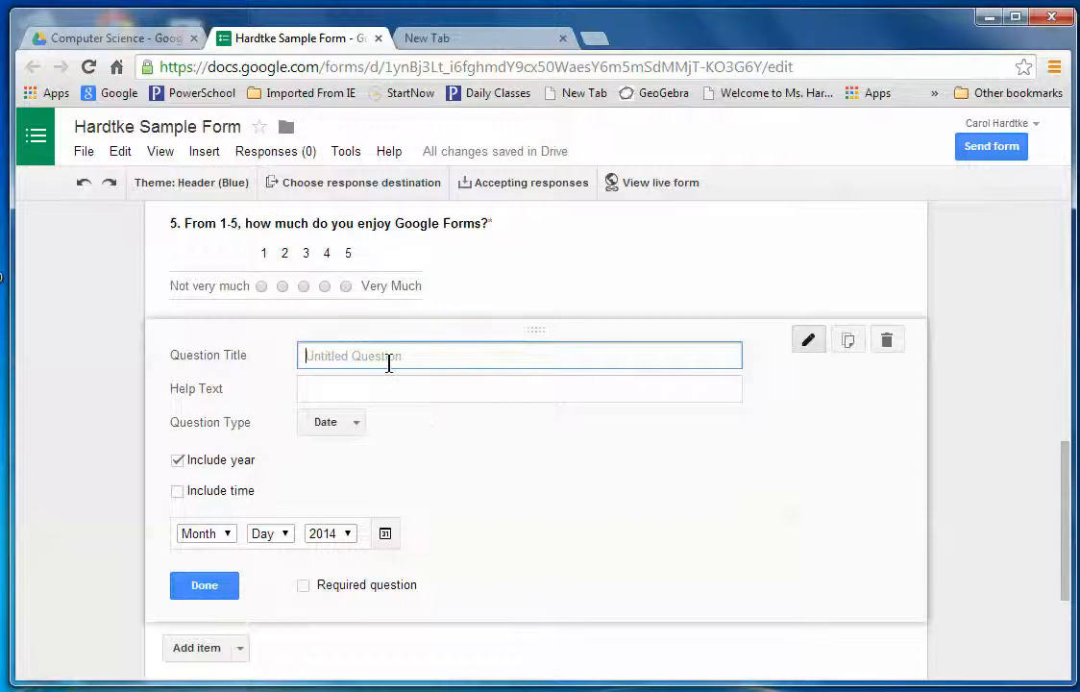
pyautogui.write("6. Enter today's date.")
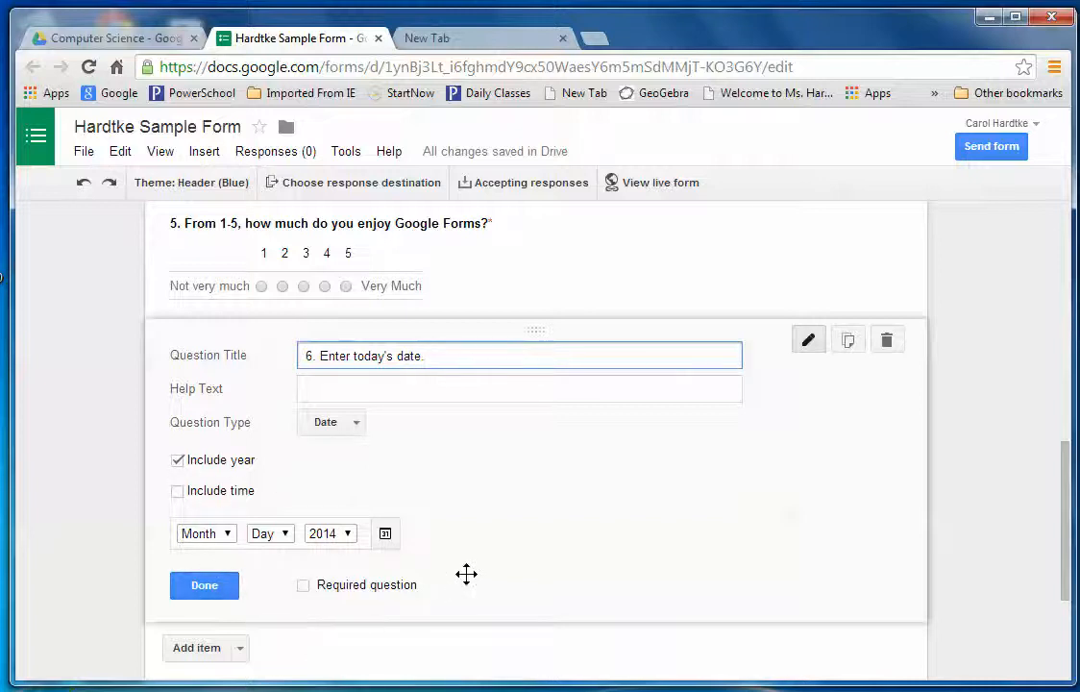
# Finish question 6 and untick 'Show link to submit another response' on the confirmation page.
pyautogui.click(219, 585)
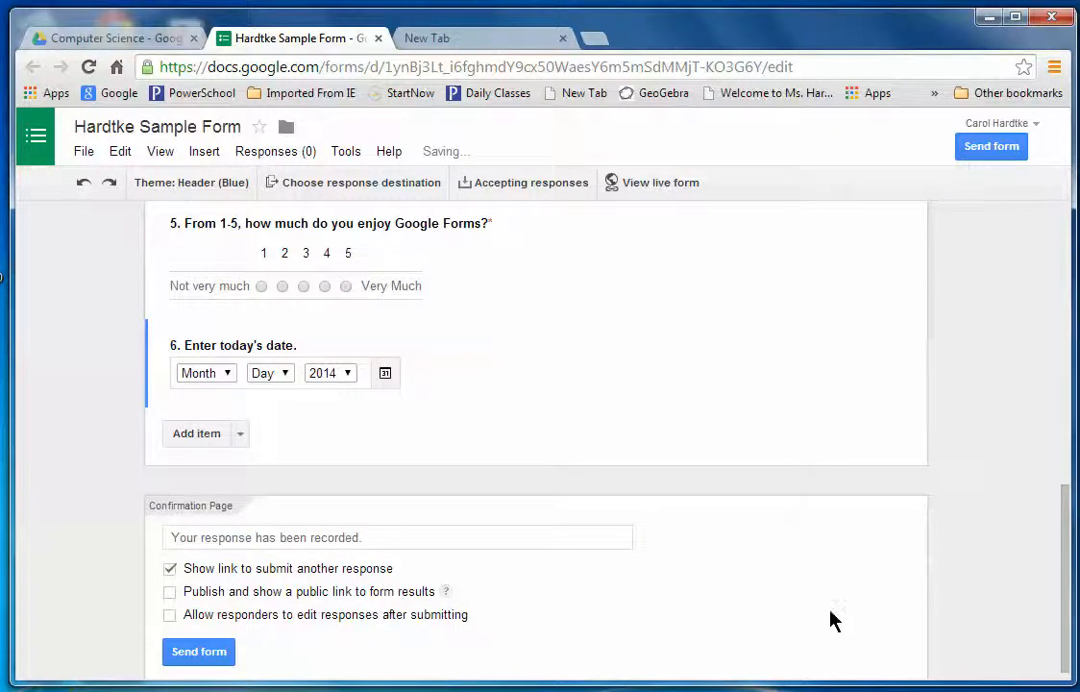
pyautogui.moveTo(1066, 495); pyautogui.dragTo(1068, 556)
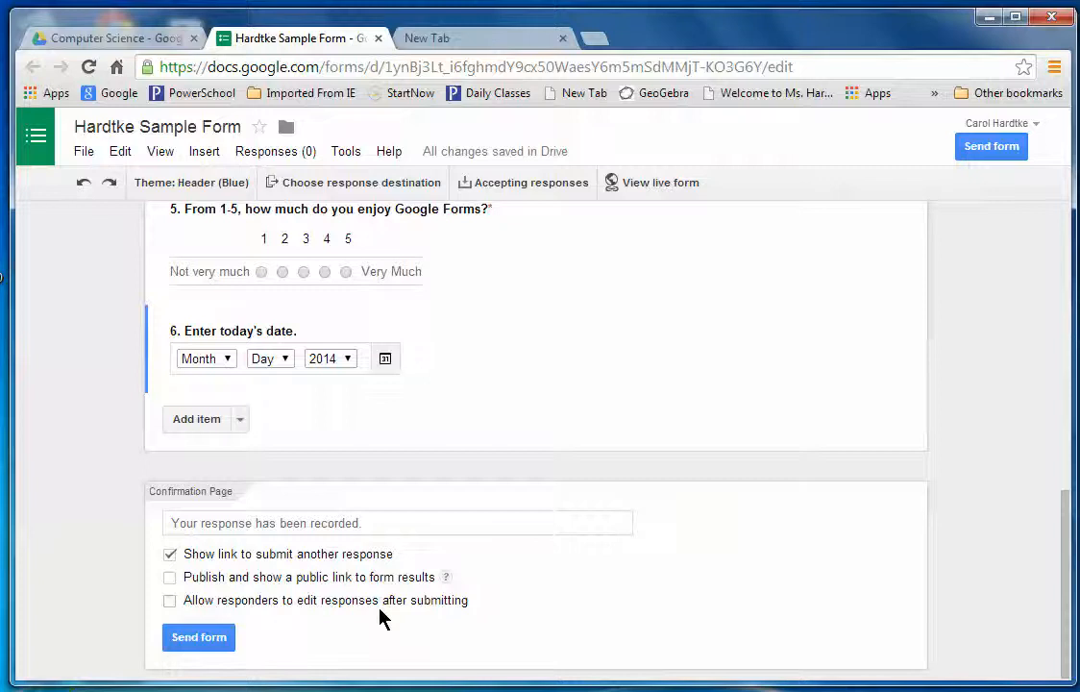
pyautogui.click(171, 554)
pyautogui.click(171, 554)
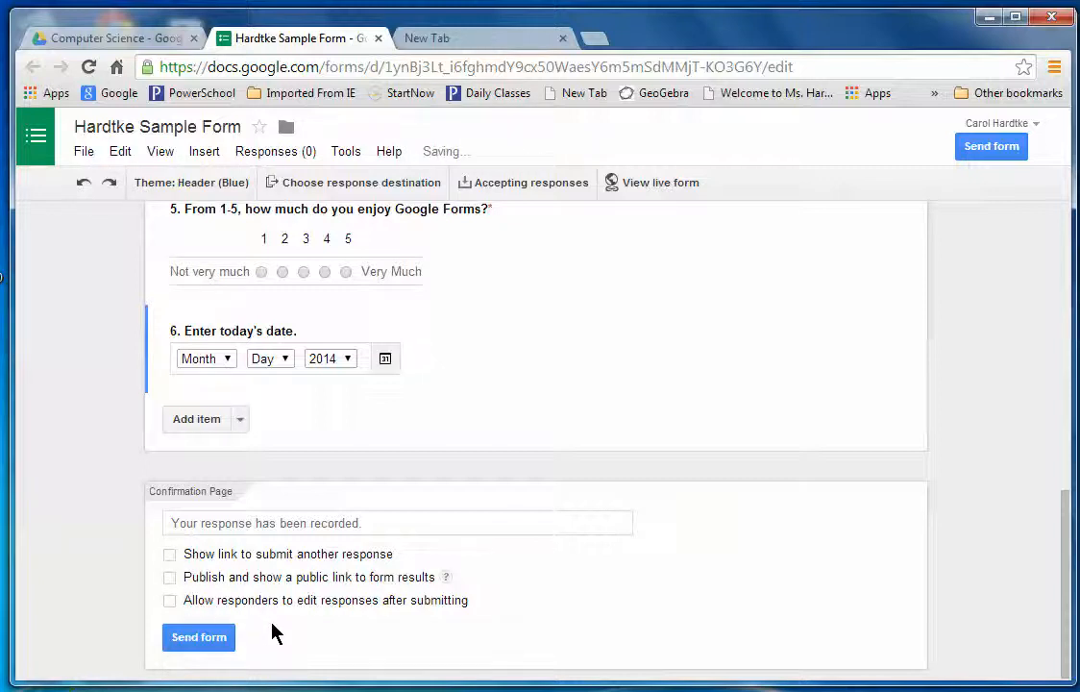
# Open Send form, select the shareable link, and expand the Send form via email section.
pyautogui.click(199, 638)
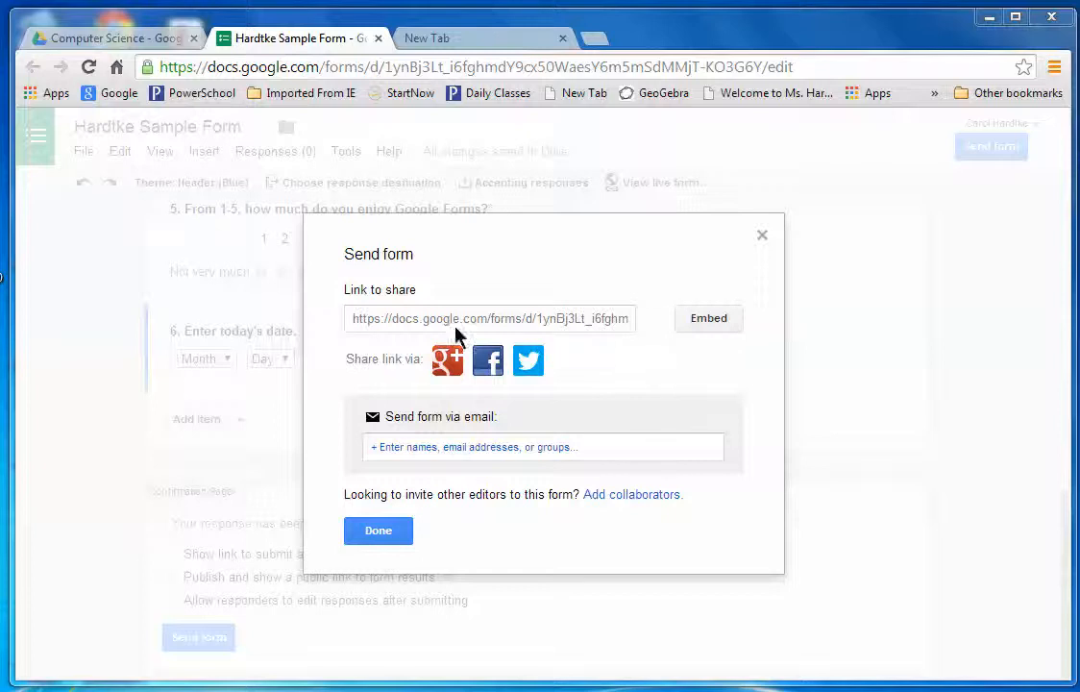
pyautogui.click(354, 322)
pyautogui.moveTo(354, 319); pyautogui.dragTo(657, 333)
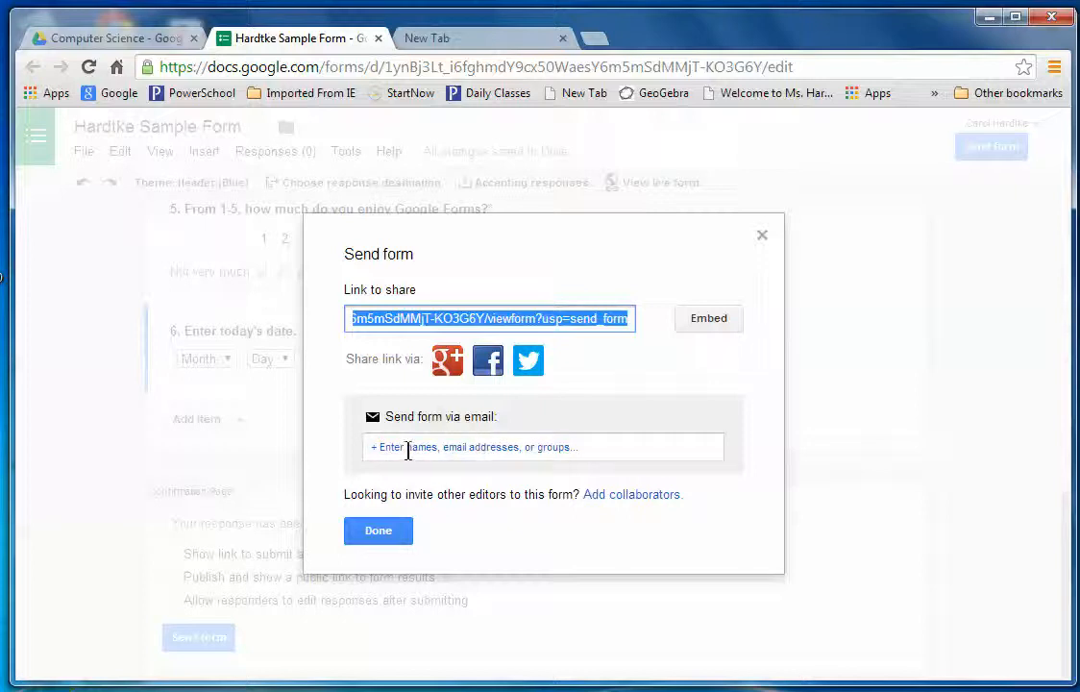
pyautogui.click(378, 448)
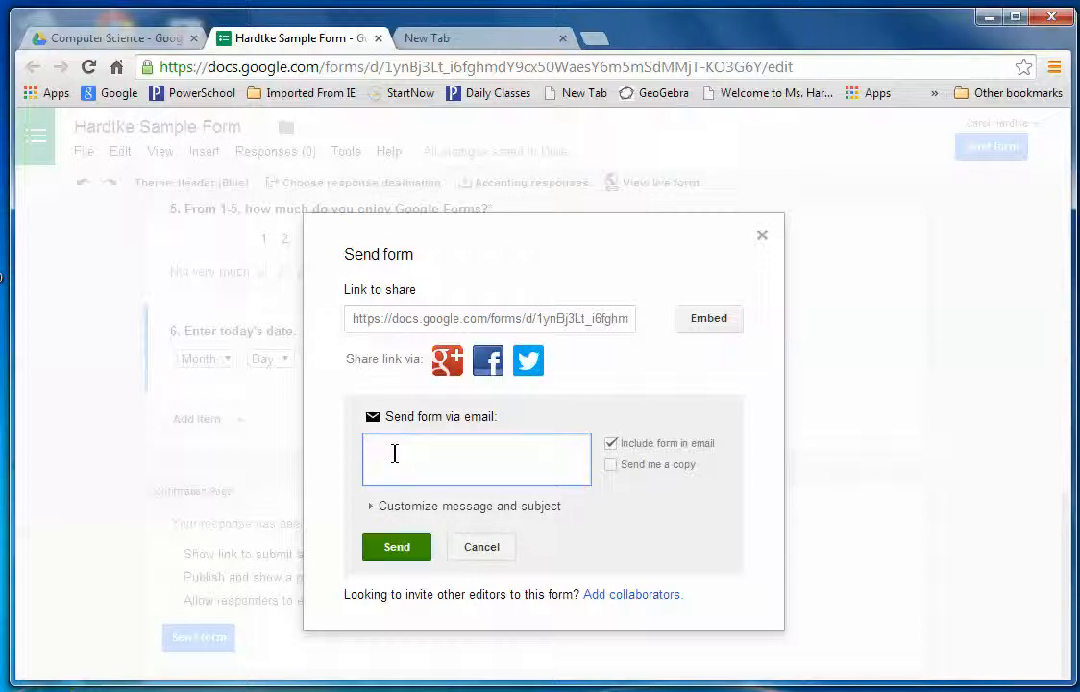
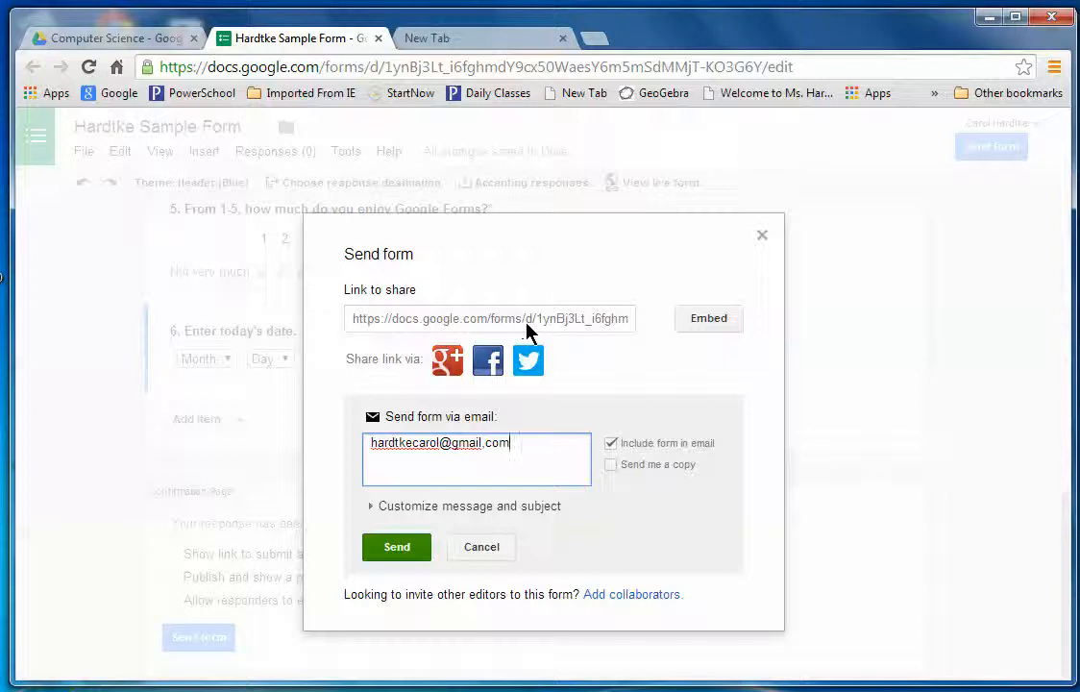
# Enter the recipient's e-mail address and send the form invitation.
pyautogui.click(394, 549)
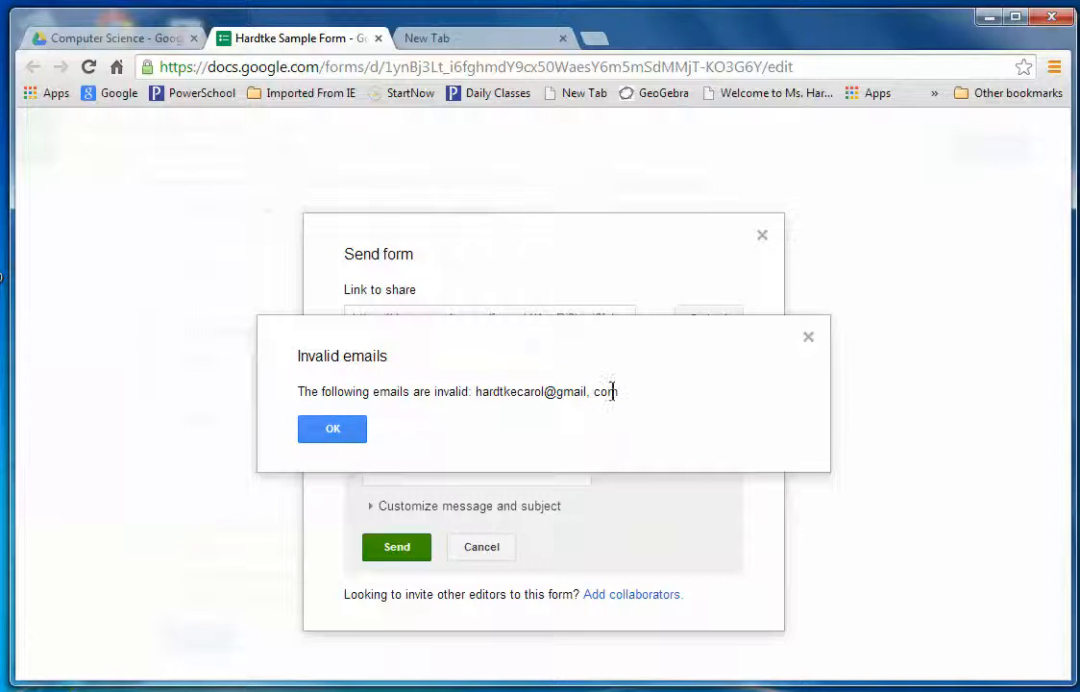
# Dismiss the invalid e-mail warning and delete the stray space from the address.
pyautogui.click(336, 428)
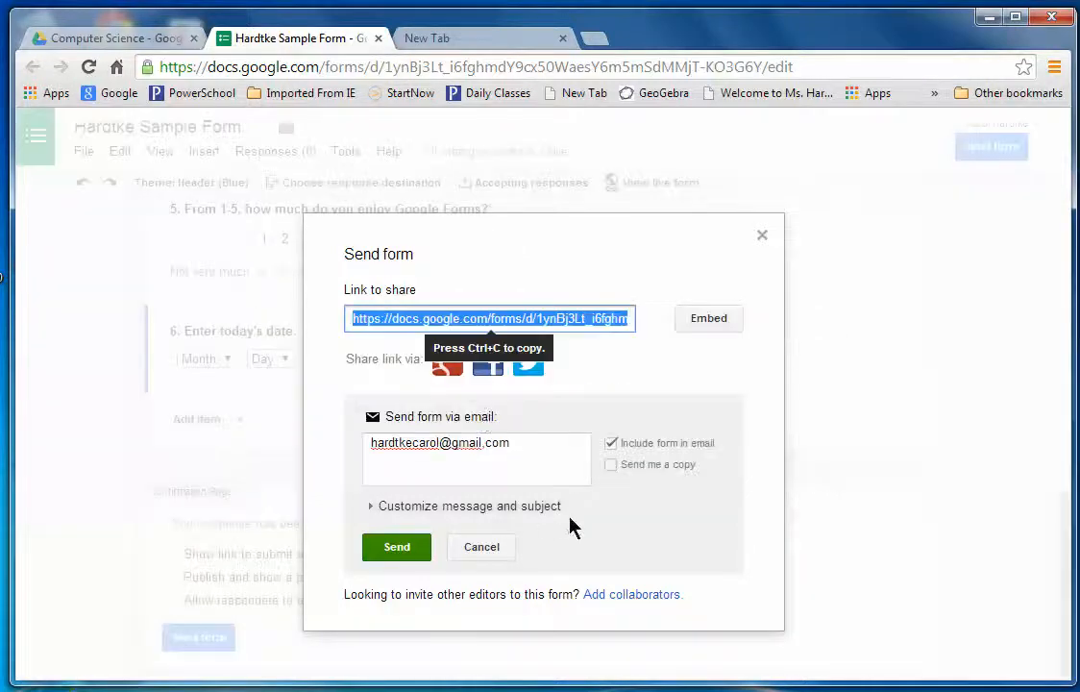
pyautogui.click(485, 443)
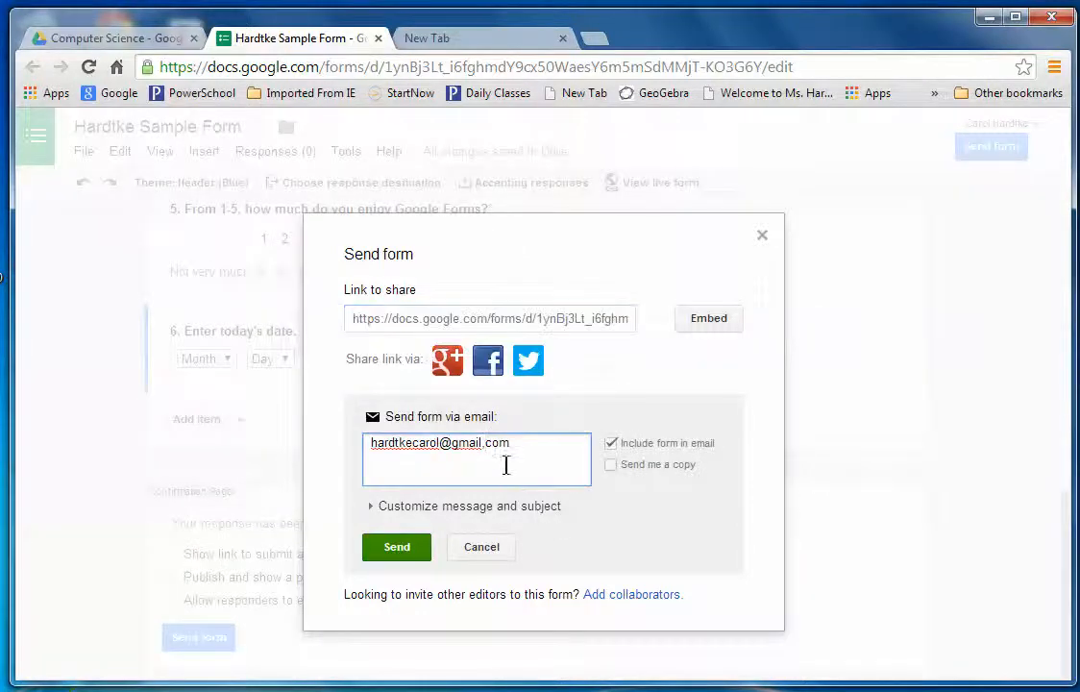
pyautogui.press('BackSpace')
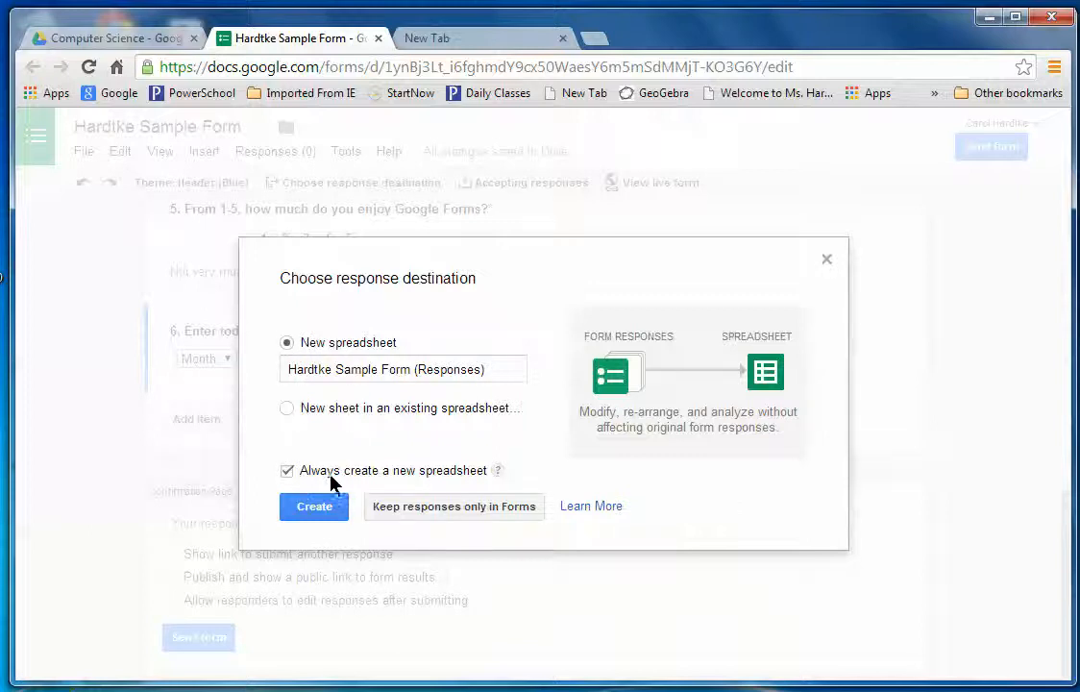
# Untick 'Always create a new spreadsheet' and create the new 'Hardtke Sample Form (Responses)' spreadsheet.
pyautogui.click(287, 472)
pyautogui.click(335, 516)
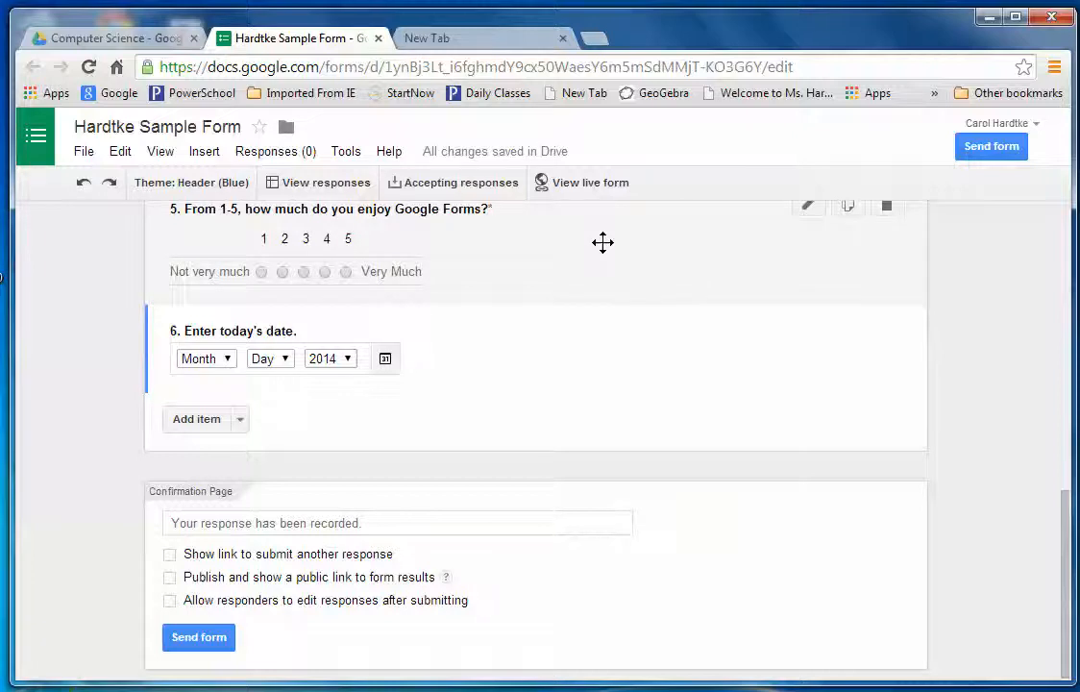
# Open the live form and enter a sample name in Enter Your Name.
pyautogui.click(583, 183)
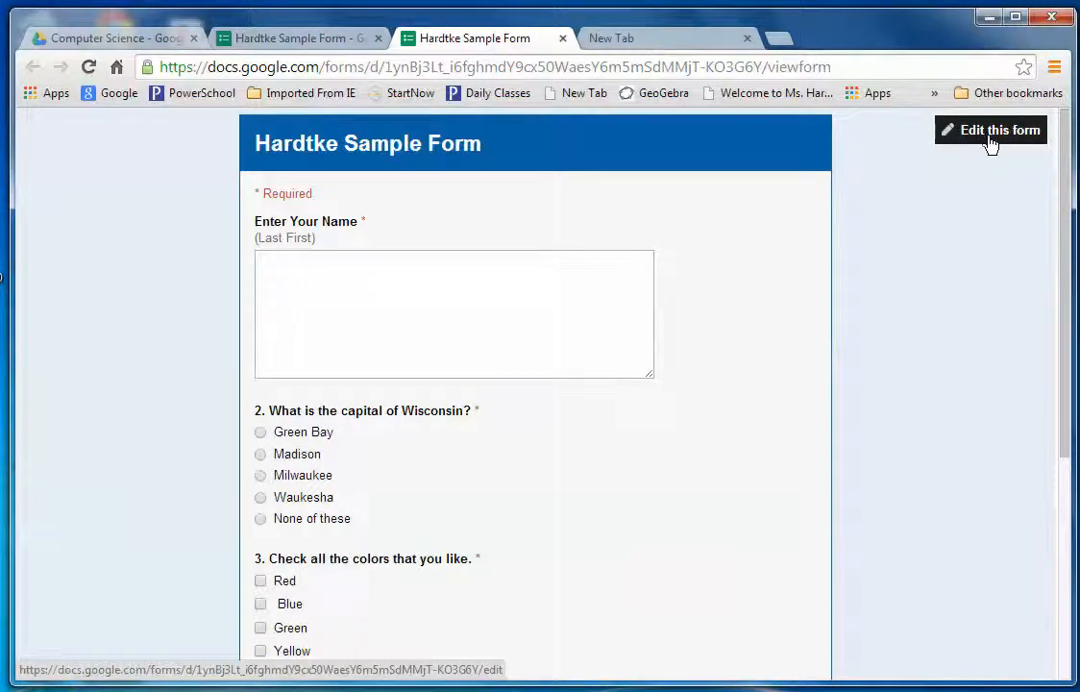
pyautogui.click(286, 262)
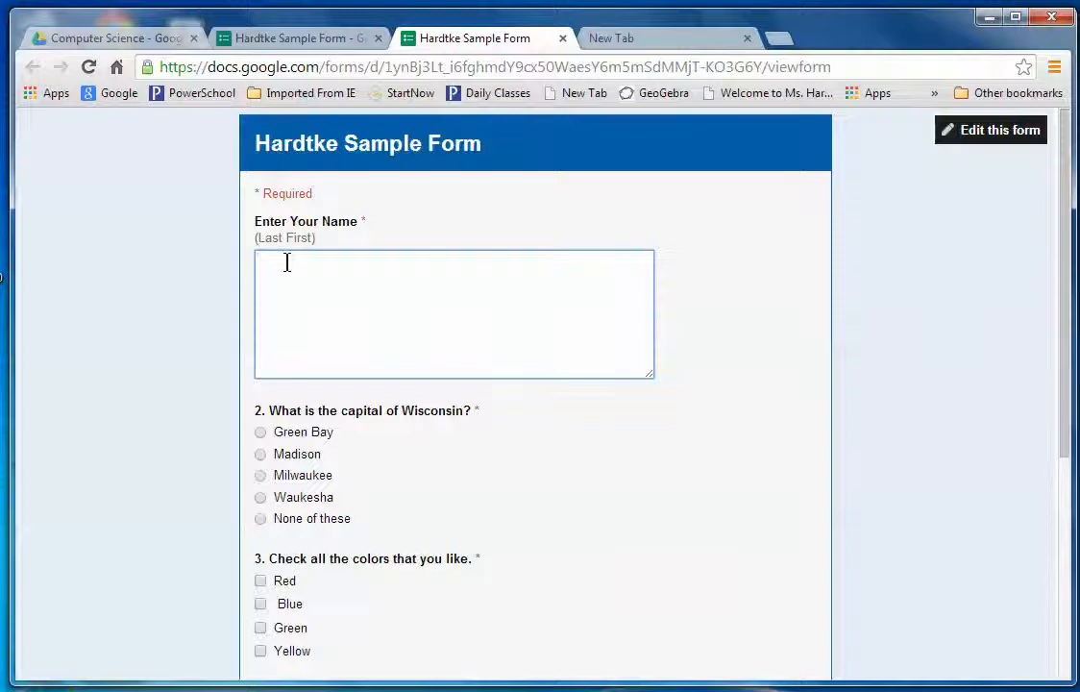
# Answer Green Bay, Blue, 60 and an enjoyment rating of 5.
pyautogui.click(261, 433)
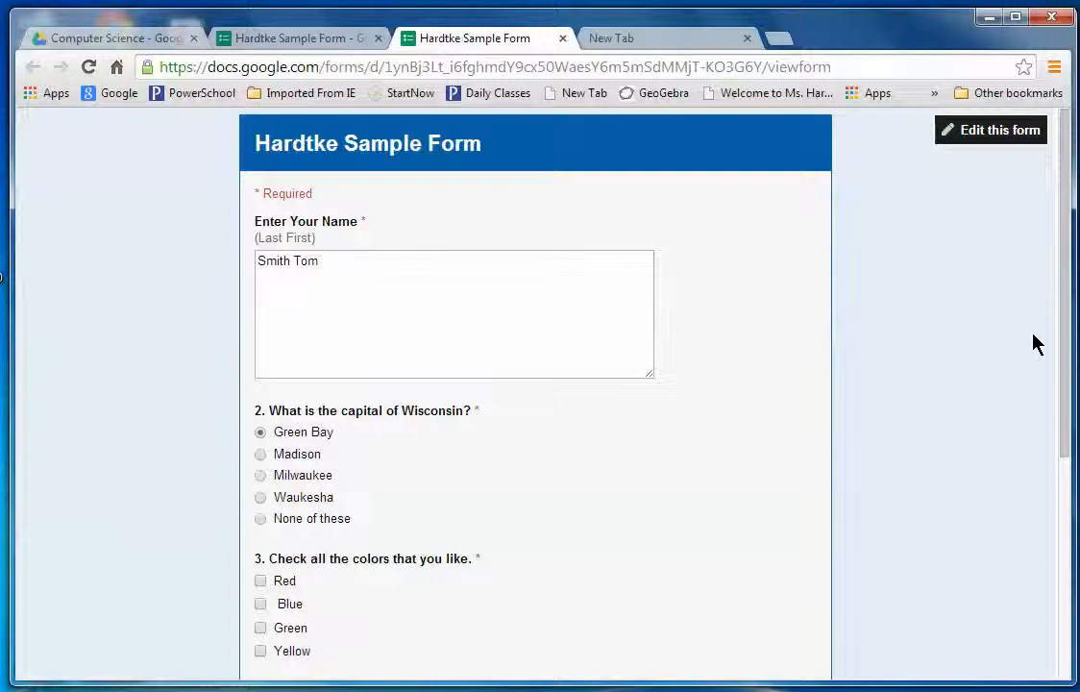
pyautogui.moveTo(1066, 344); pyautogui.dragTo(759, 438)
pyautogui.moveTo(1063, 313); pyautogui.dragTo(1076, 516)
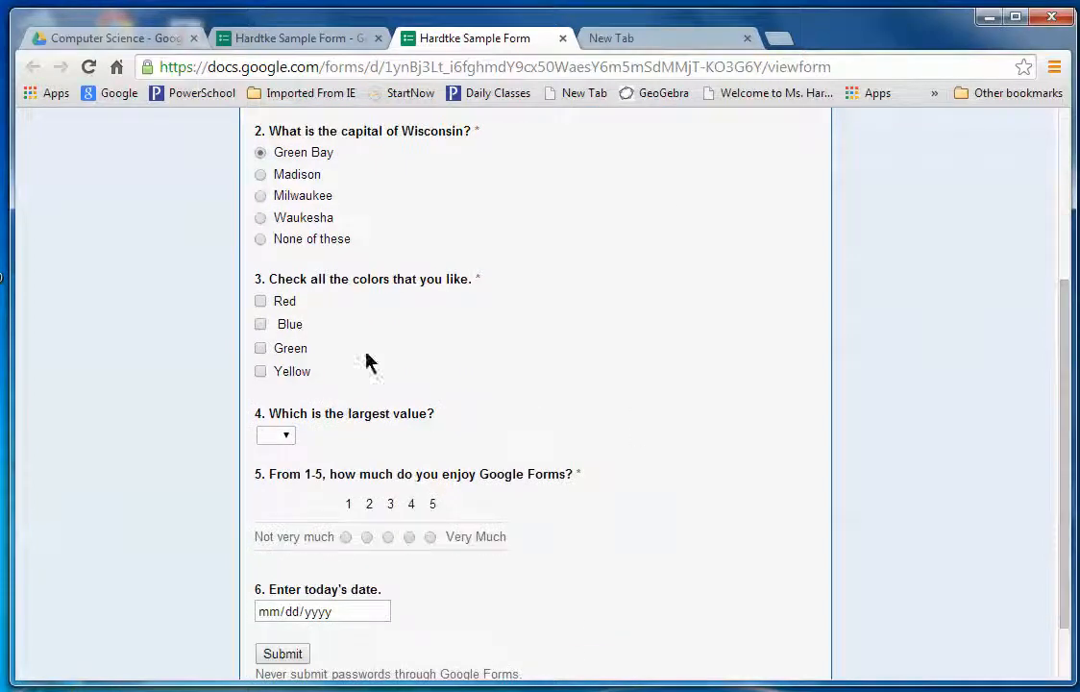
pyautogui.click(261, 324)
pyautogui.click(284, 436)
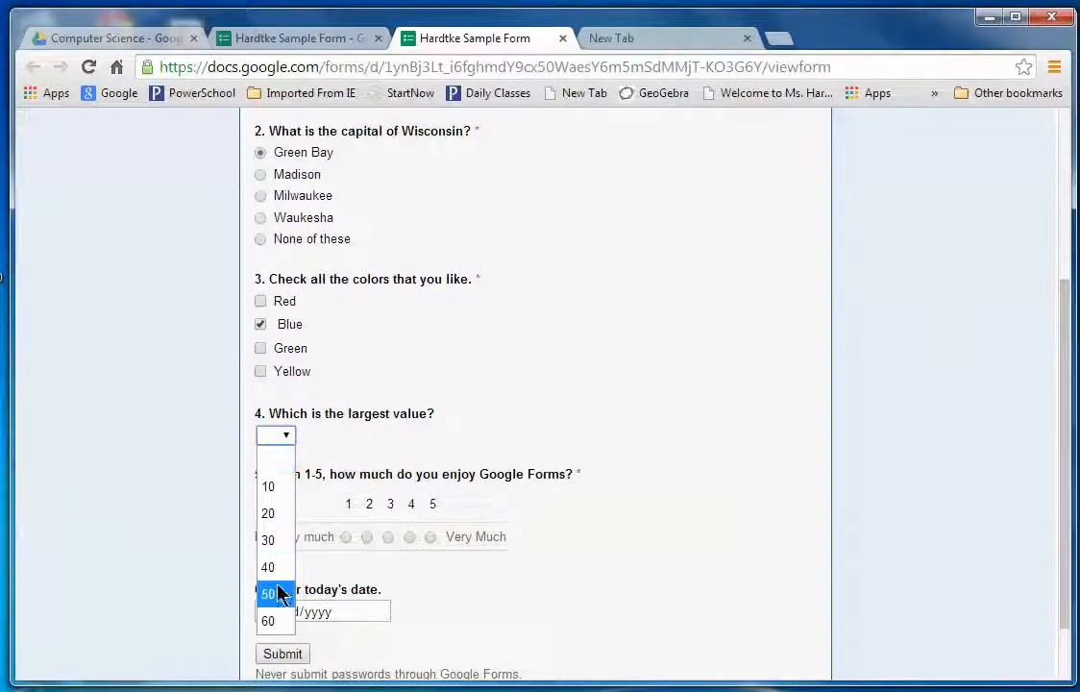
pyautogui.click(274, 621)
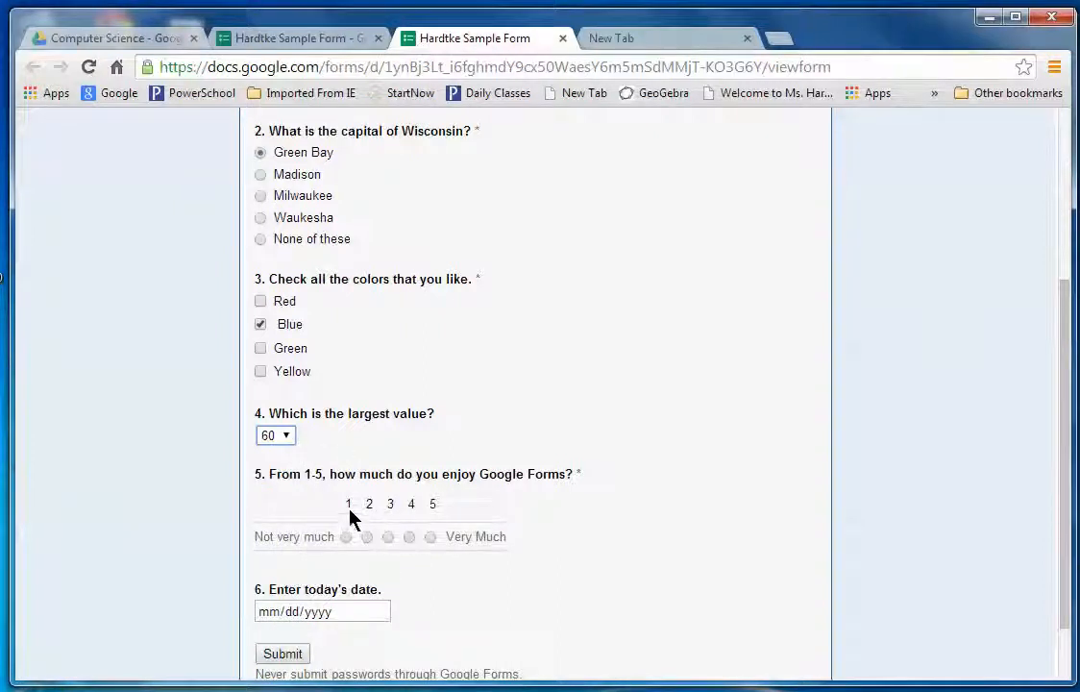
pyautogui.click(431, 537)
pyautogui.click(432, 538)
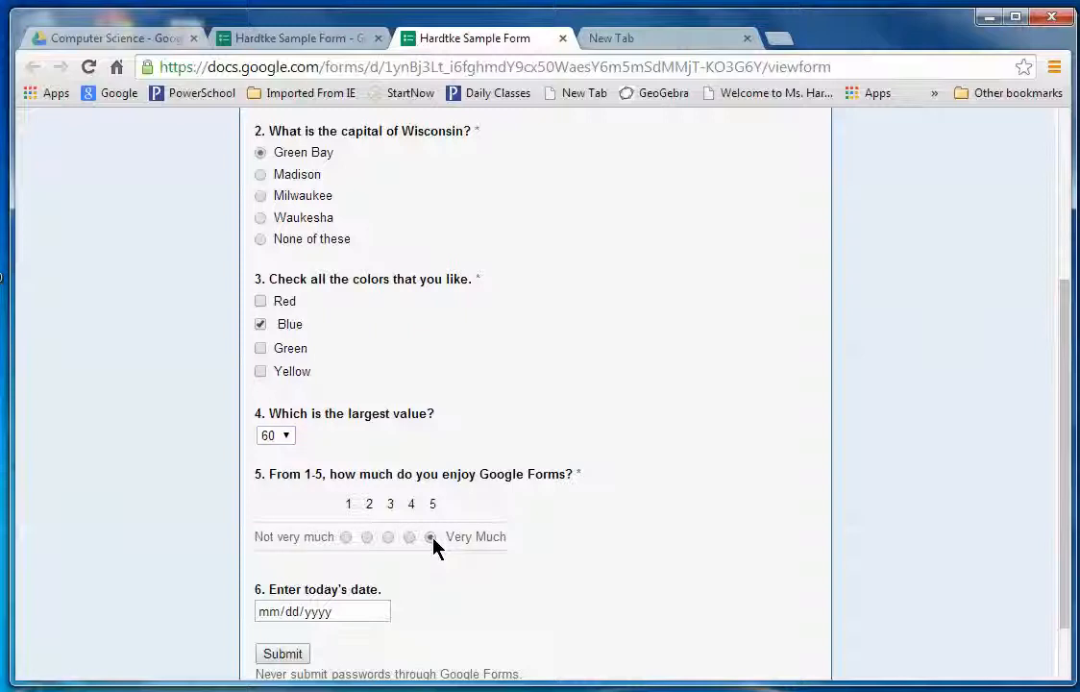
# Set today's date to 04/09/2014 using the calendar picker.
pyautogui.click(381, 611)
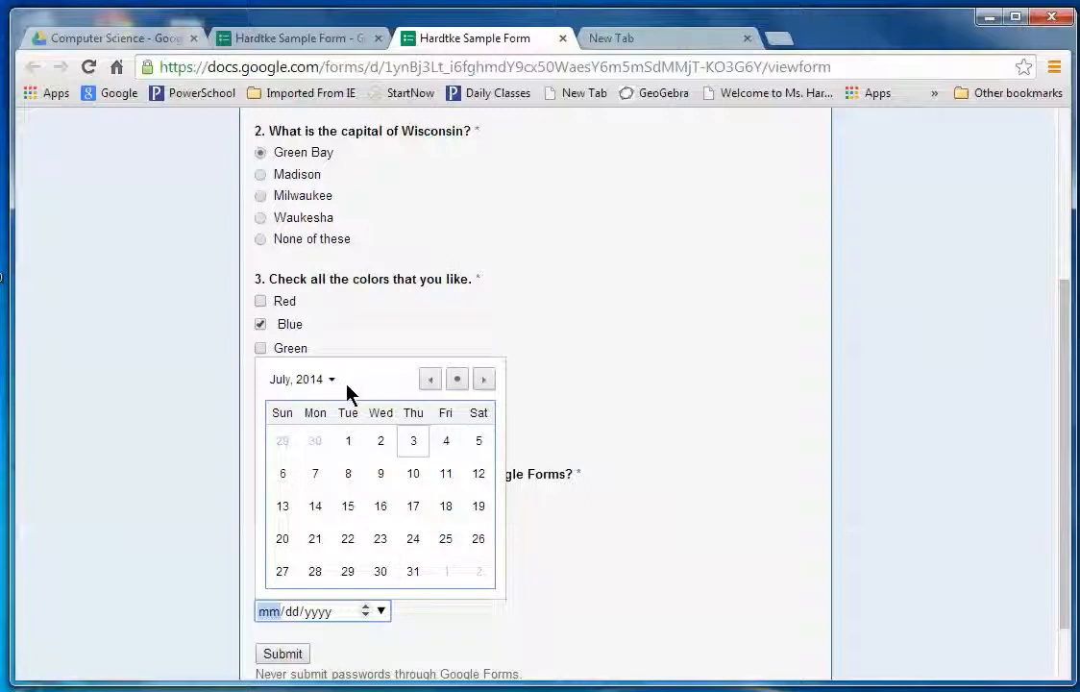
pyautogui.click(432, 382)
pyautogui.click(432, 383)
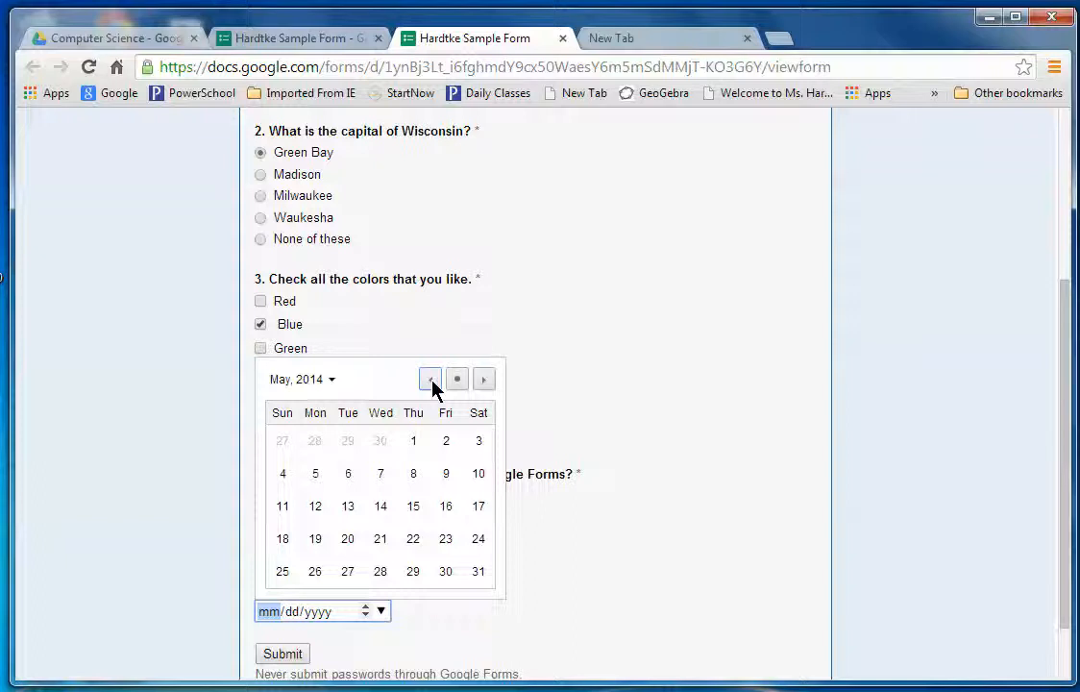
pyautogui.click(432, 382)
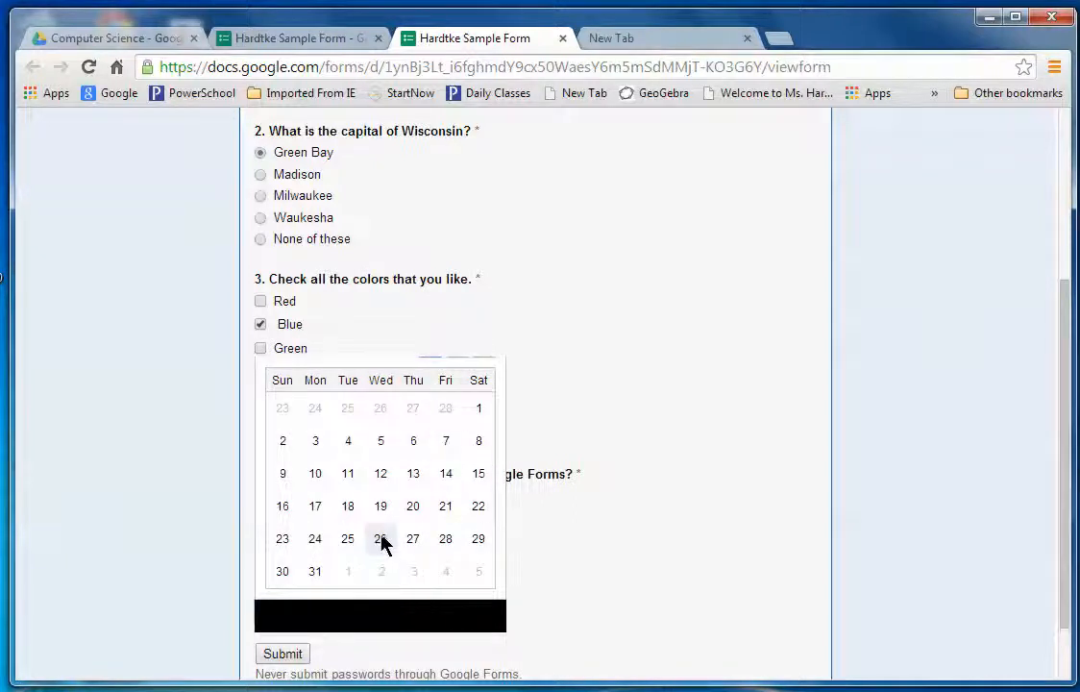
pyautogui.click(480, 535)
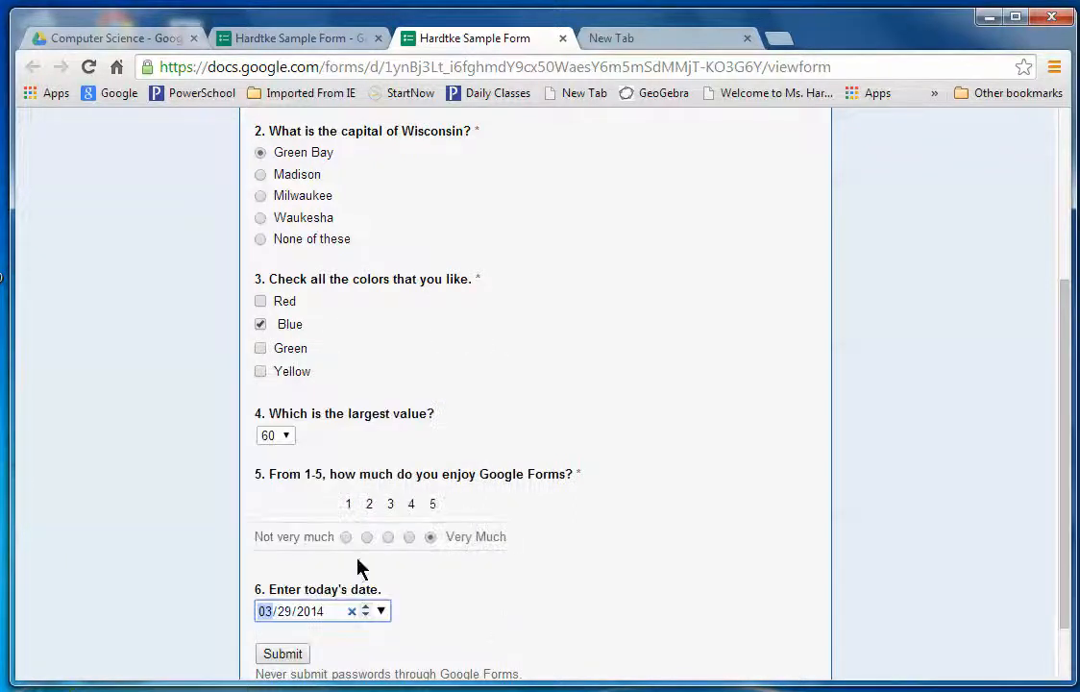
pyautogui.click(380, 612)
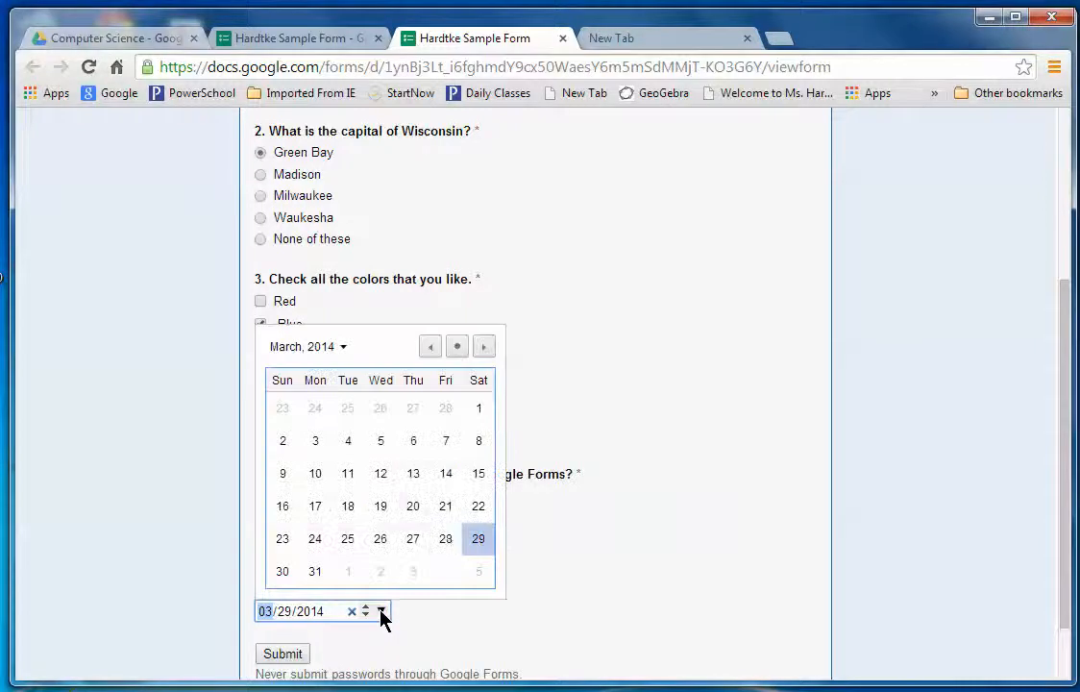
pyautogui.click(485, 350)
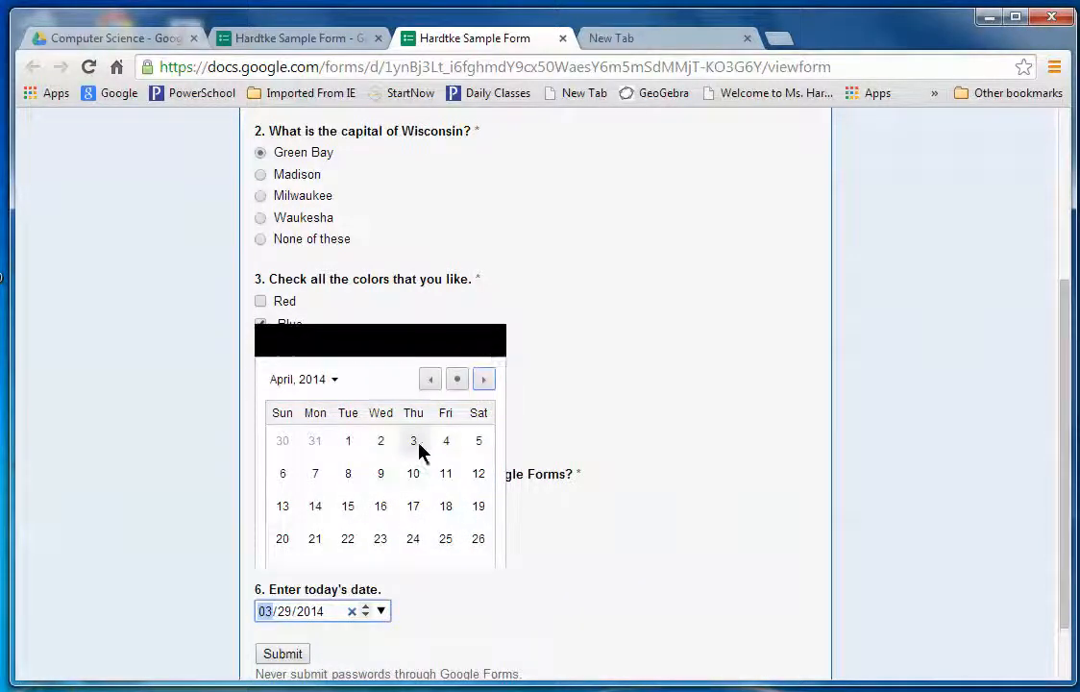
pyautogui.click(382, 476)
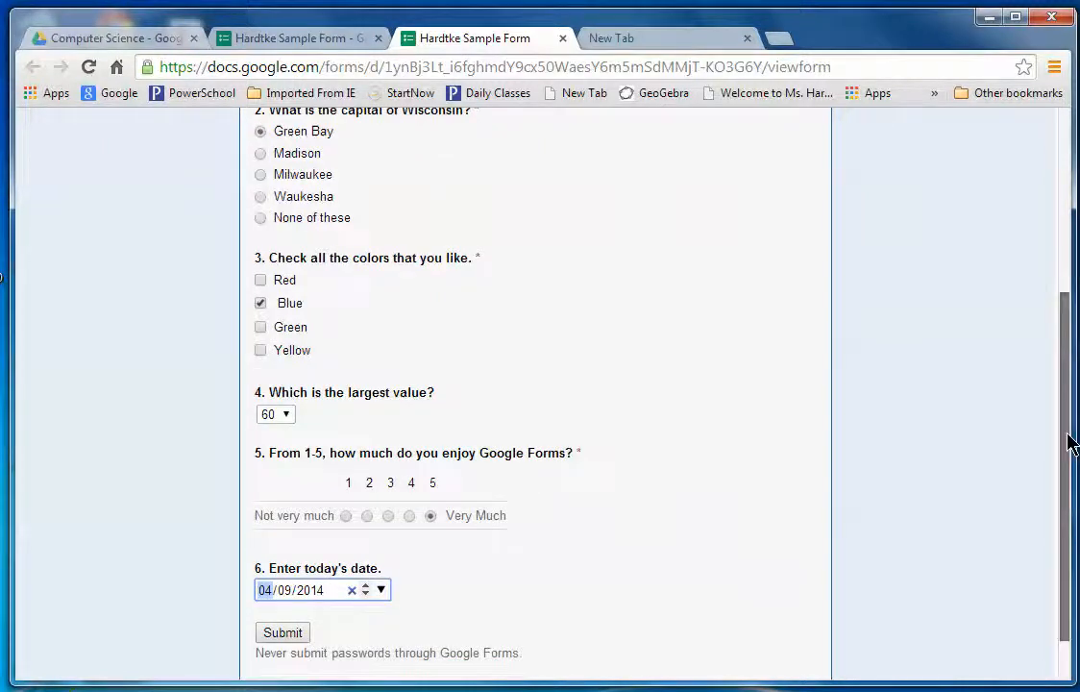
pyautogui.moveTo(1068, 441); pyautogui.dragTo(1067, 513)
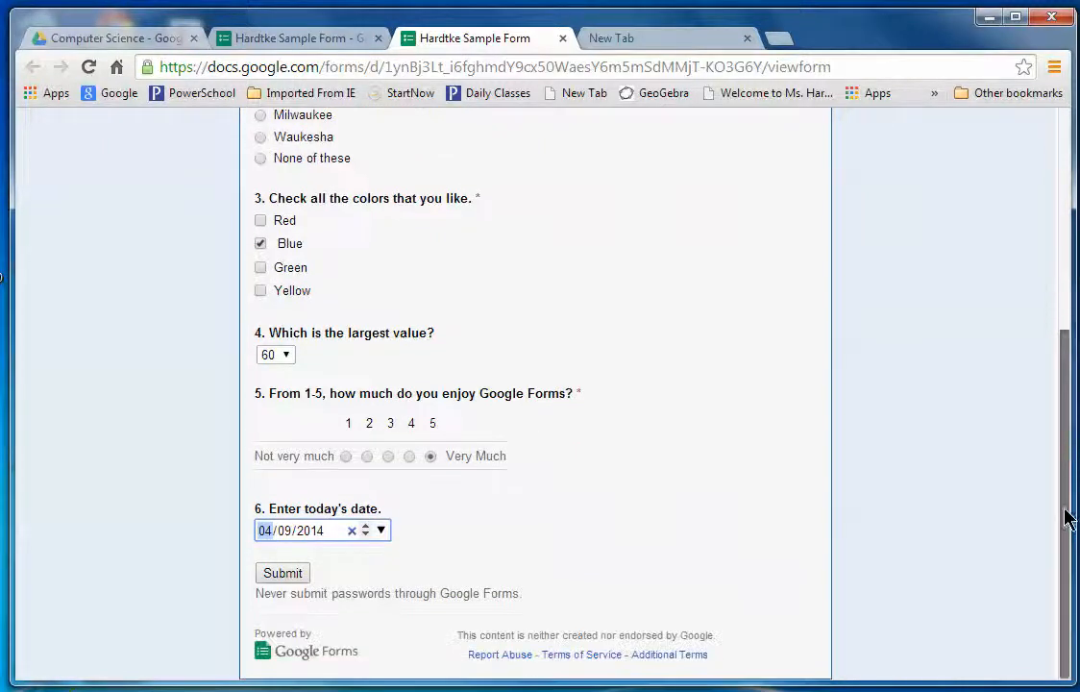
# Submit the test response, then close the Hardtke Sample Form editor tab.
pyautogui.click(284, 573)
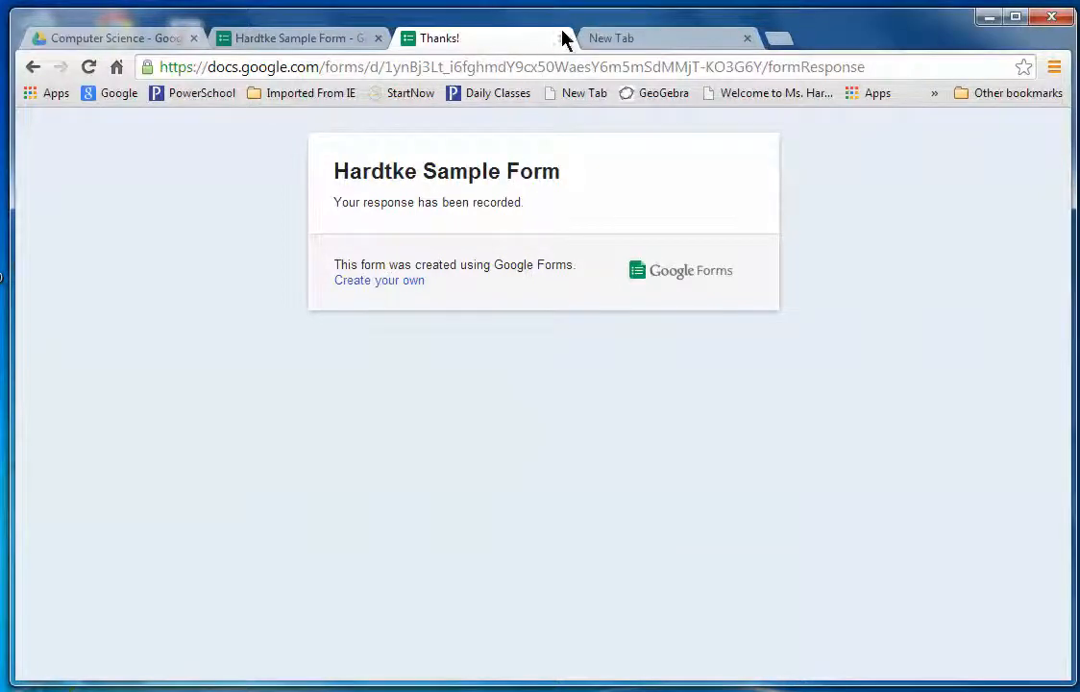
pyautogui.click(298, 42)
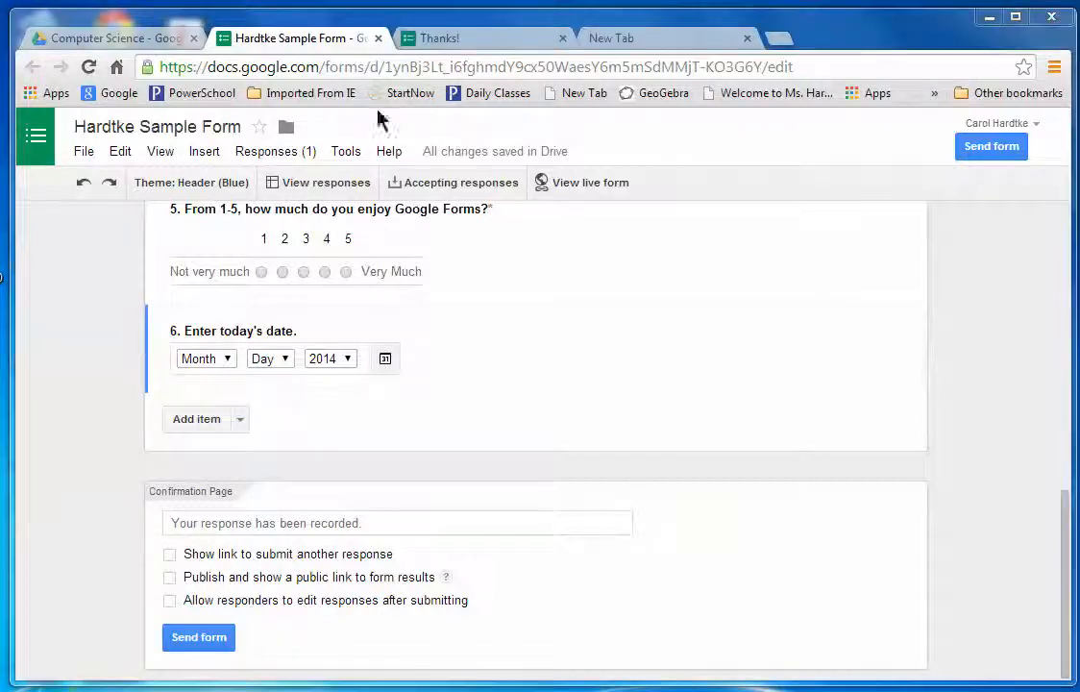
pyautogui.click(378, 40)
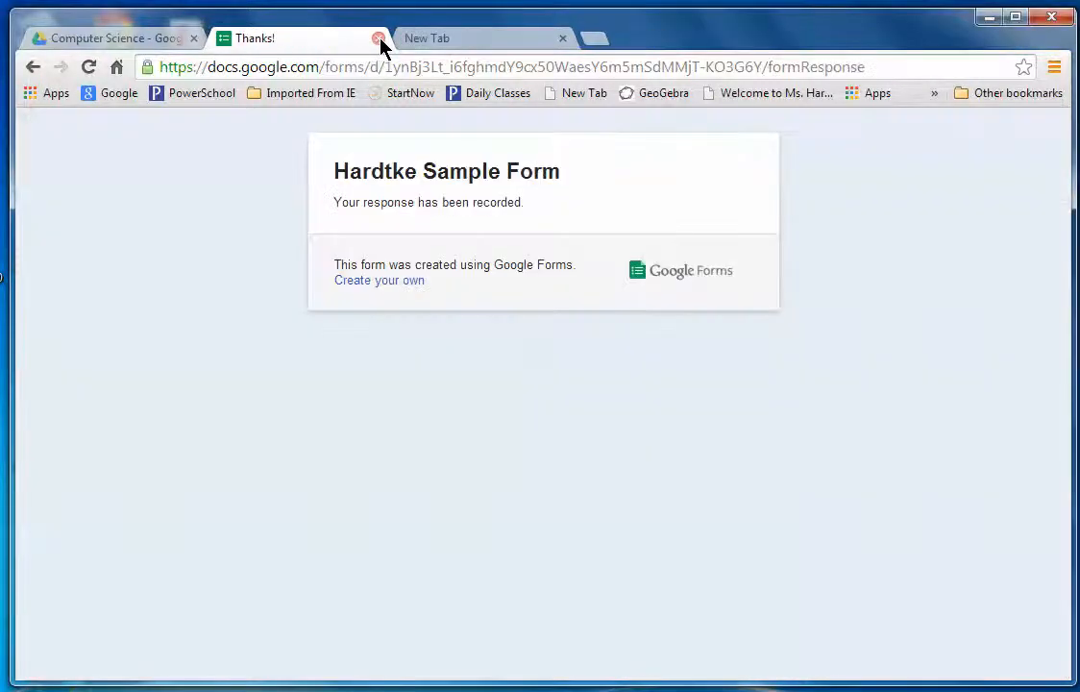
# Return to the Computer Science Drive folder listing Hardtke Sample Form and its (Responses) spreadsheet.
pyautogui.click(138, 40)
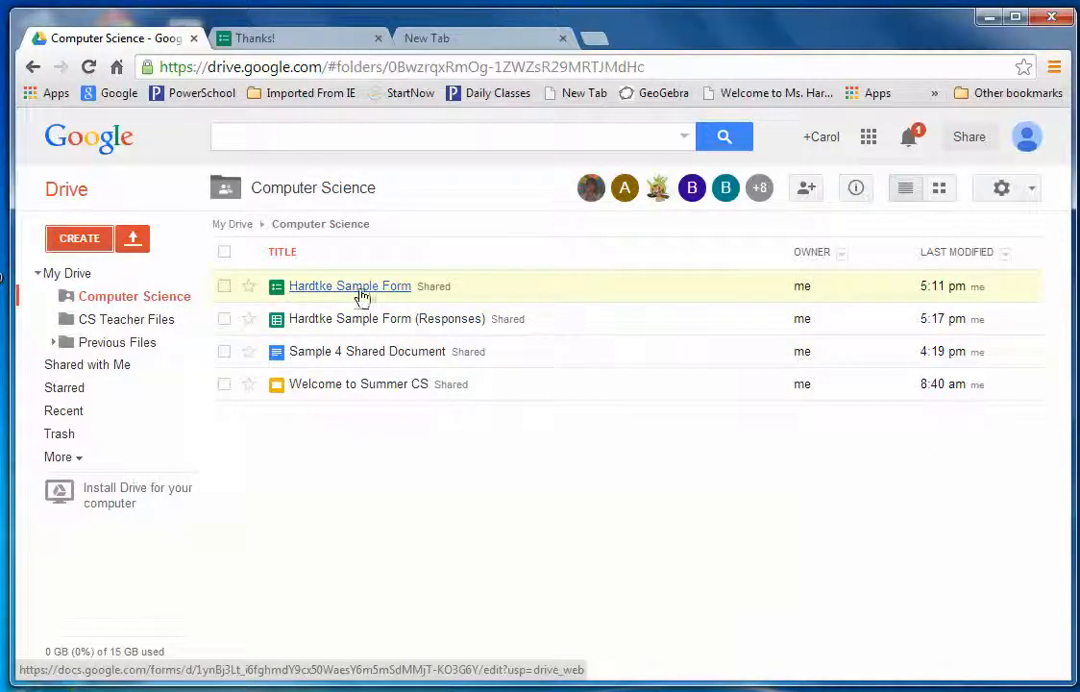
pyautogui.moveTo(307, 294); pyautogui.dragTo(293, 317)
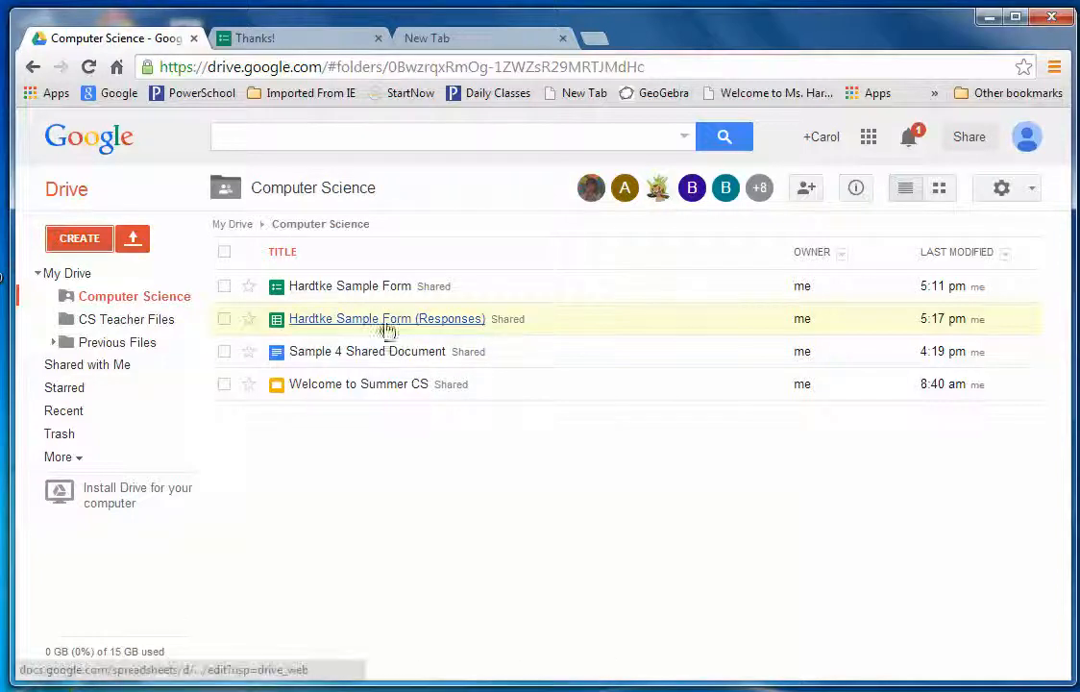
# Open Hardtke Sample Form (Responses) and select the 60 and 5 answers to check their sum.
pyautogui.click(302, 327)
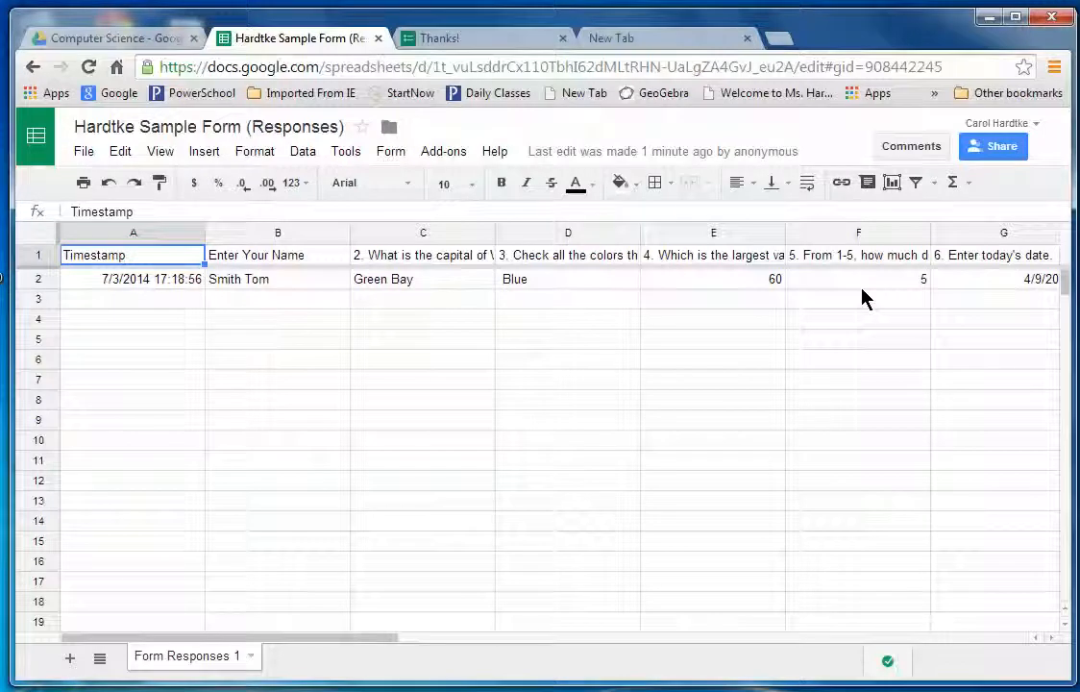
pyautogui.moveTo(861, 280); pyautogui.dragTo(766, 306)
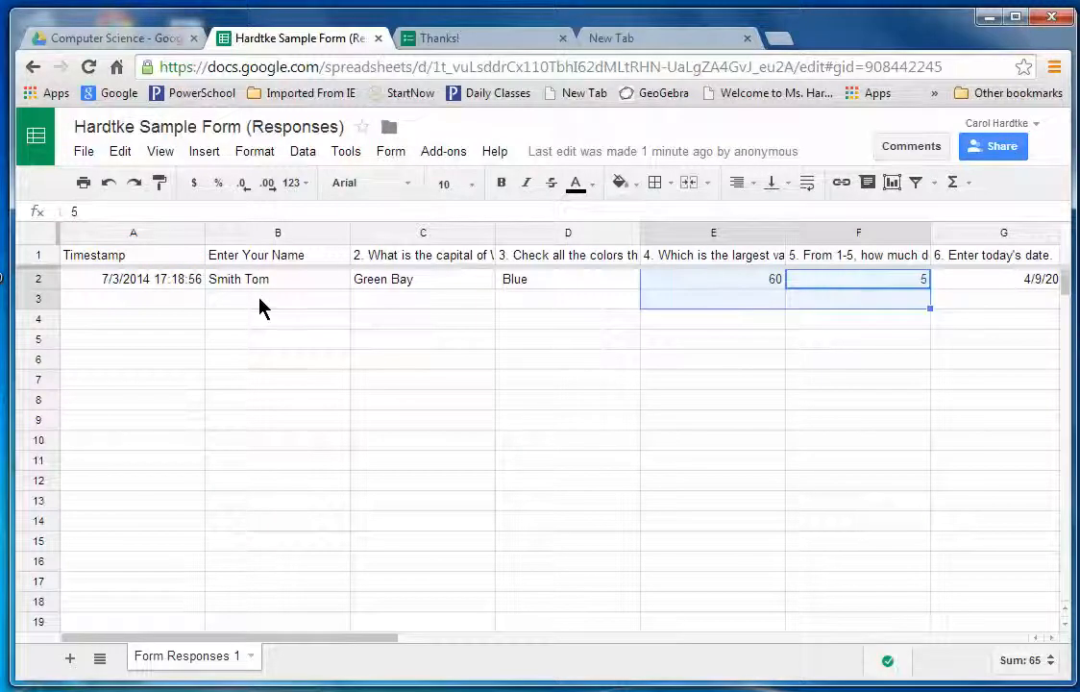